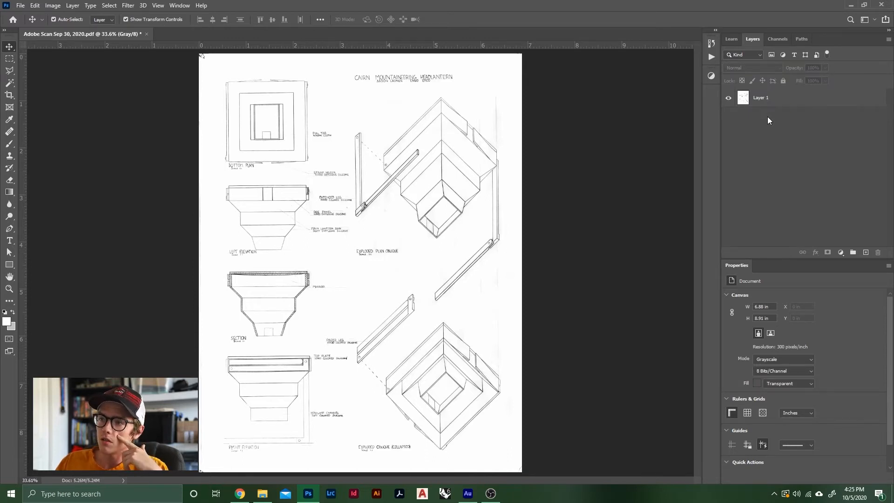
- Toggle Layer 1's visibility off and on to check what the scan layer contains
{"action": "left_click", "coordinate": [769, 100]}
{"action": "left_click", "coordinate": [788, 140]}
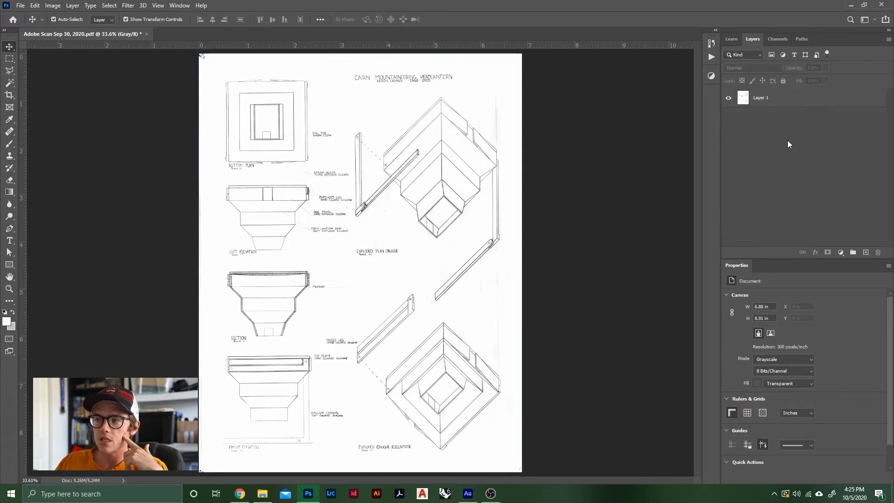
{"action": "left_click", "coordinate": [730, 98]}
{"action": "left_click", "coordinate": [730, 98]}
{"action": "left_click", "coordinate": [729, 99]}
{"action": "left_click", "coordinate": [729, 99]}
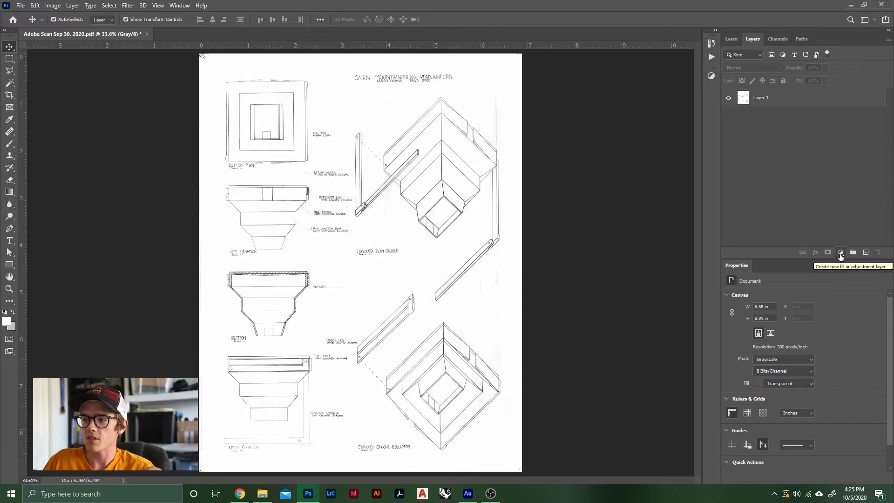
{"action": "left_click", "coordinate": [841, 254]}
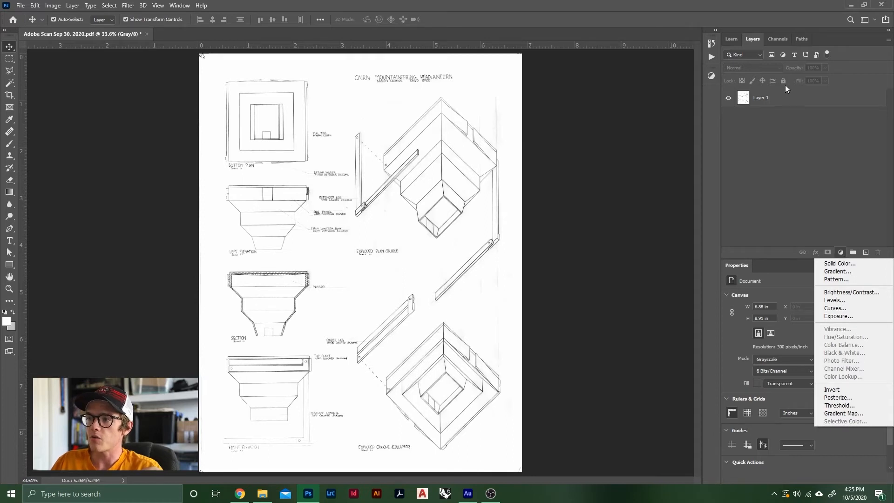
{"action": "left_click", "coordinate": [785, 85]}
{"action": "left_click", "coordinate": [777, 100]}
{"action": "left_click", "coordinate": [841, 253]}
{"action": "left_click", "coordinate": [841, 219]}
- Convert the grayscale scan's colour mode to RGB Color
{"action": "left_click", "coordinate": [70, 5]}
{"action": "mouse_move", "coordinate": [57, 15]}
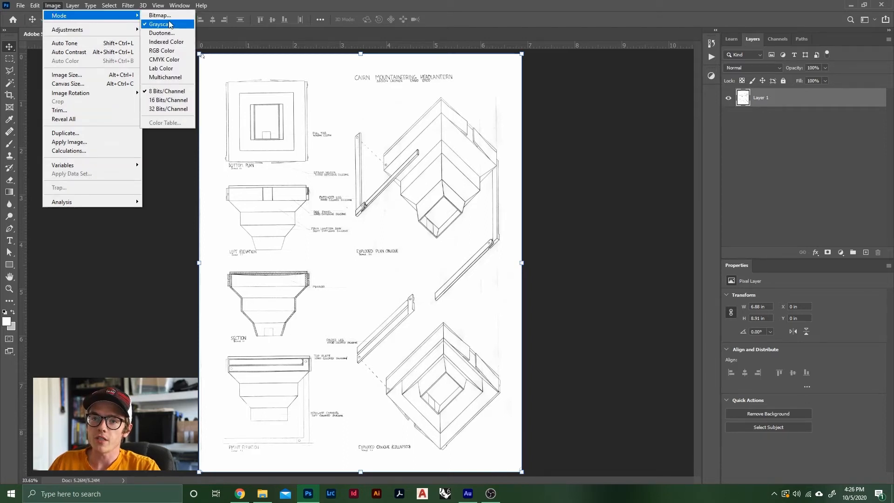
{"action": "left_click", "coordinate": [171, 50]}
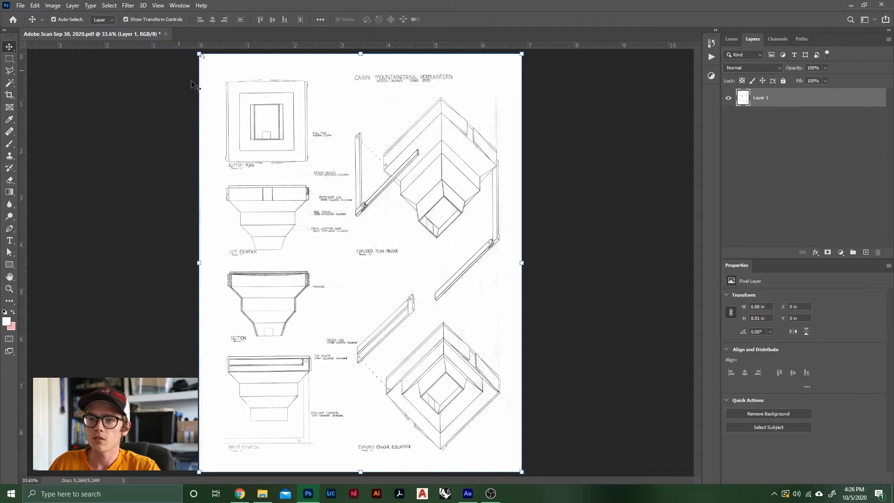
- Add a Black & White adjustment layer above Layer 1 with the Default preset
{"action": "left_click", "coordinate": [617, 146]}
{"action": "left_click", "coordinate": [841, 252]}
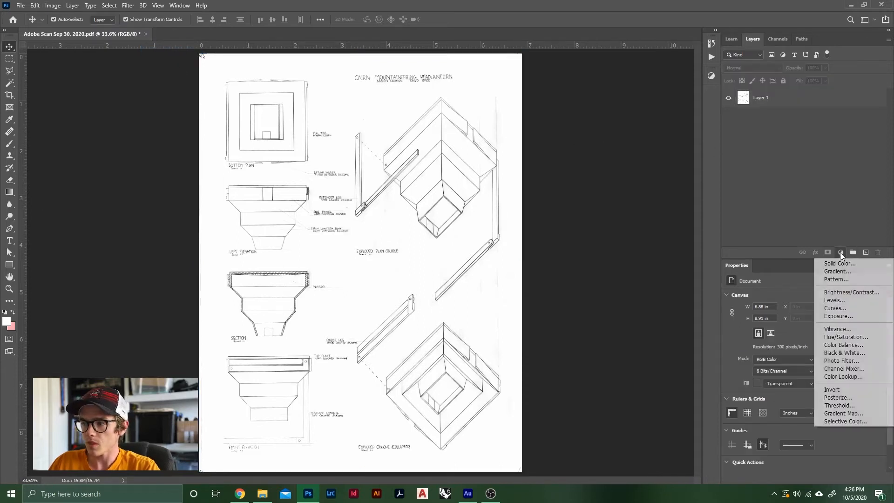
{"action": "left_click", "coordinate": [842, 352]}
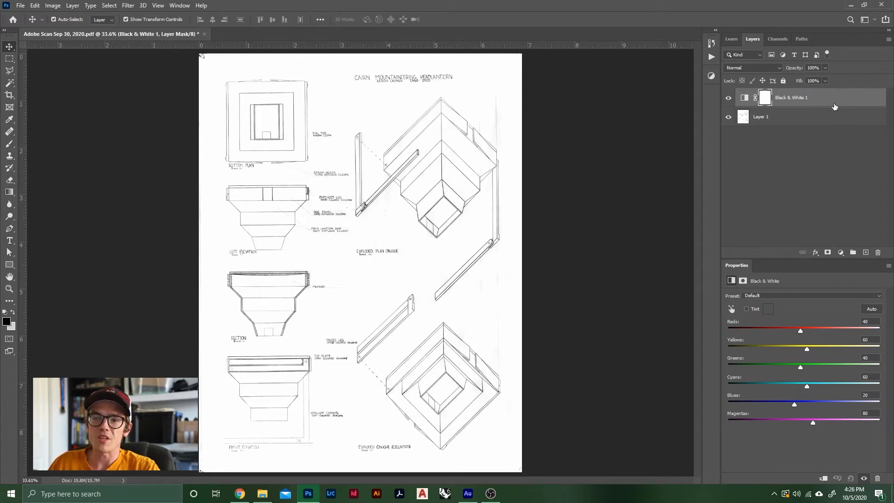
{"action": "left_click", "coordinate": [800, 100]}
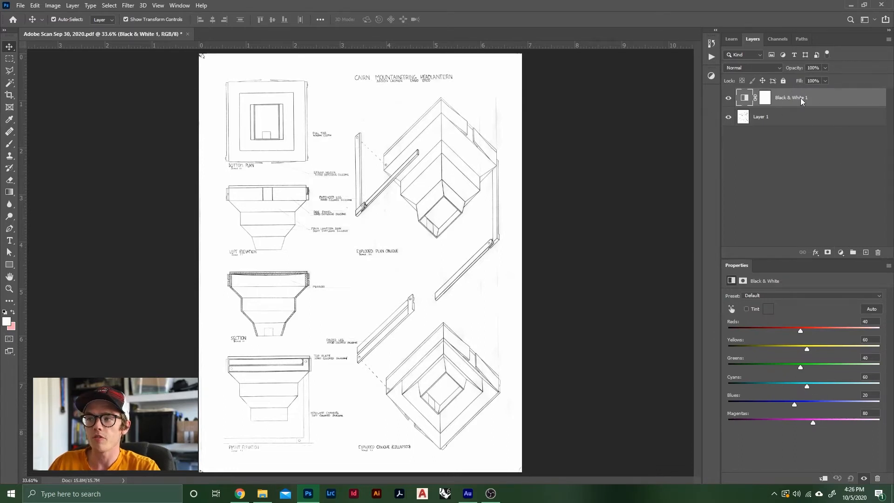
{"action": "left_click", "coordinate": [765, 97]}
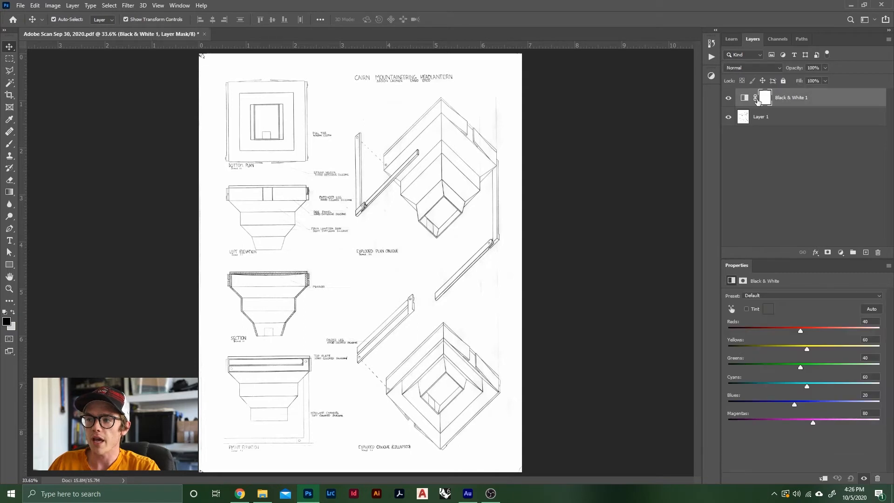
{"action": "left_click", "coordinate": [746, 97]}
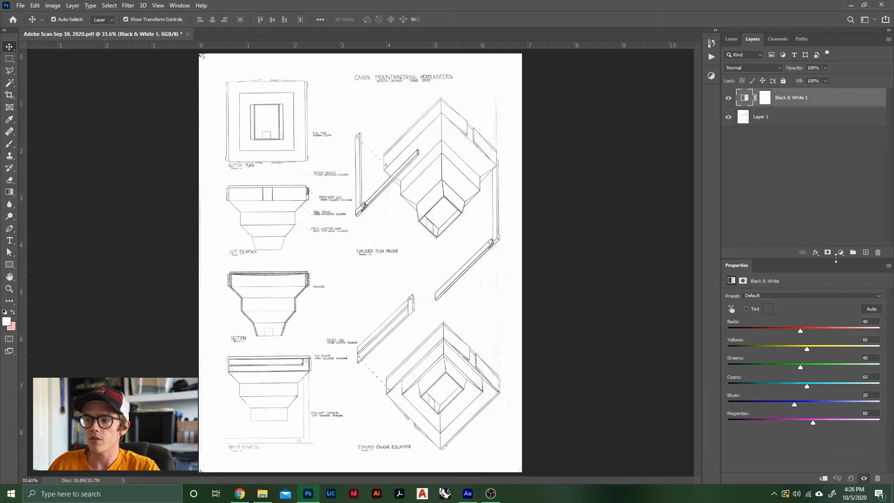
{"action": "left_click", "coordinate": [785, 121]}
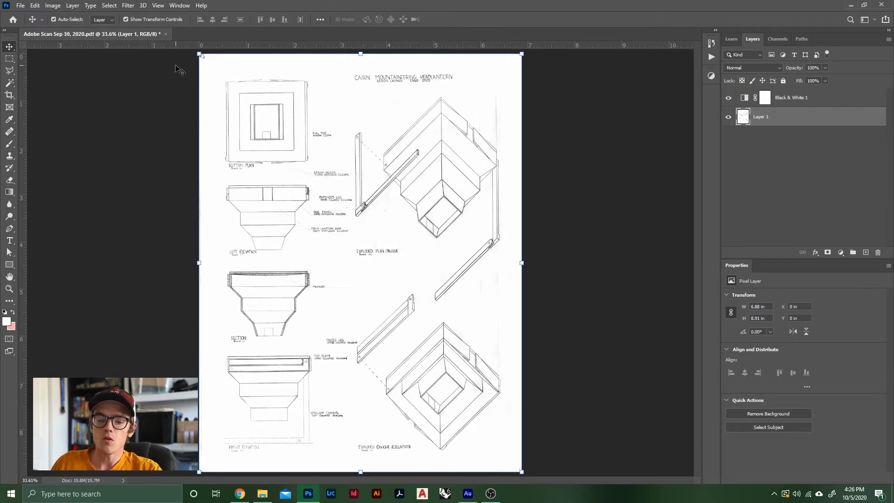
{"action": "left_click", "coordinate": [840, 193]}
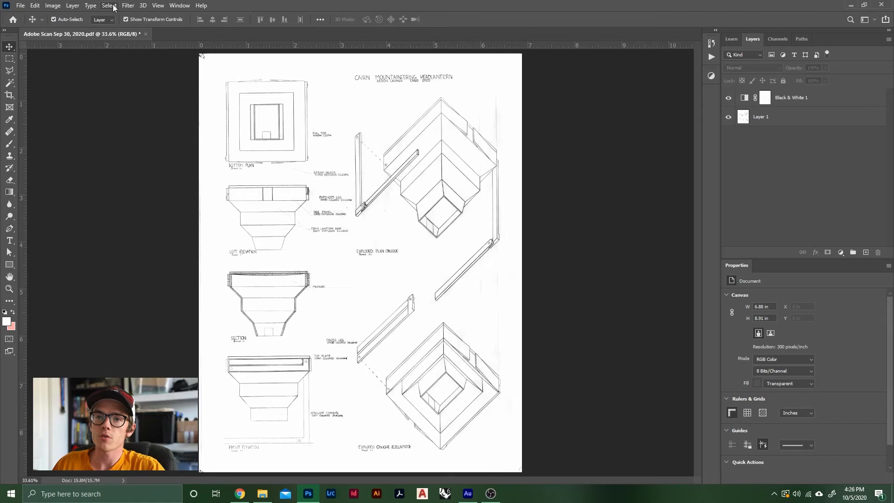
{"action": "left_click", "coordinate": [74, 7]}
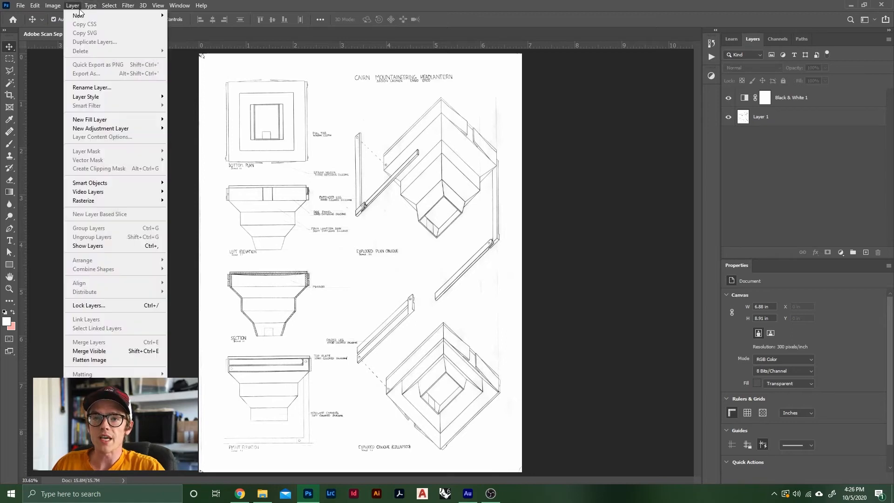
{"action": "mouse_move", "coordinate": [102, 122]}
{"action": "left_click", "coordinate": [182, 120]}
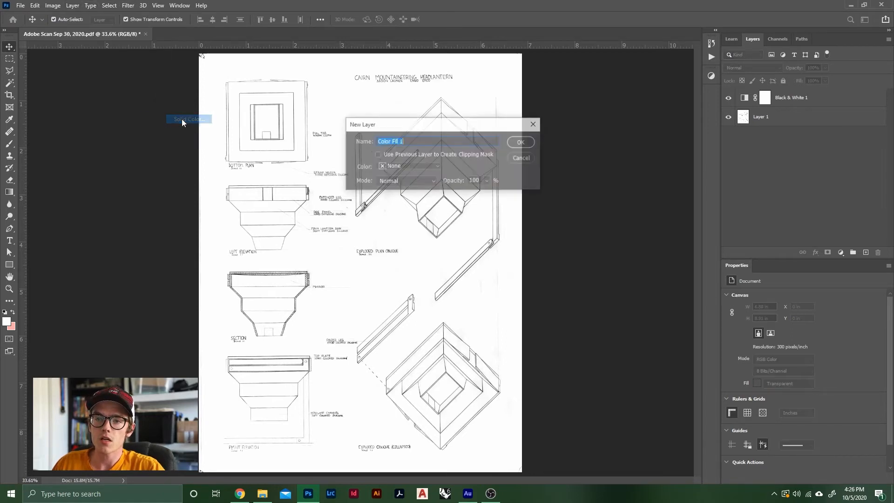
{"action": "left_click", "coordinate": [523, 158]}
- Create a solid color fill layer named Color Fill 1 in white, ffffff, at 100% opacity
{"action": "left_click", "coordinate": [73, 5]}
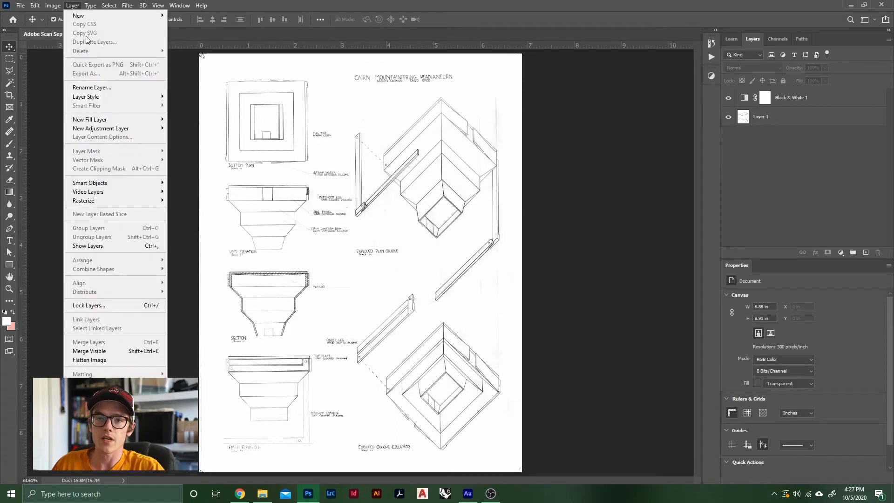
{"action": "mouse_move", "coordinate": [108, 122]}
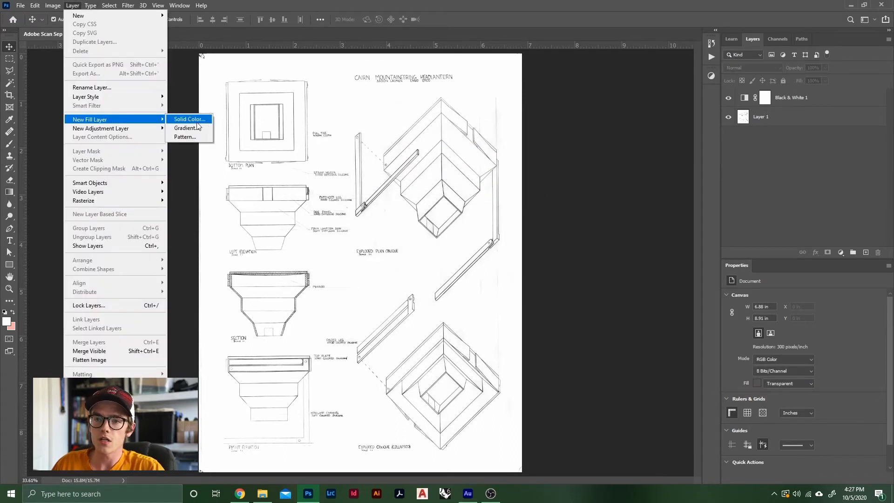
{"action": "left_click", "coordinate": [201, 119]}
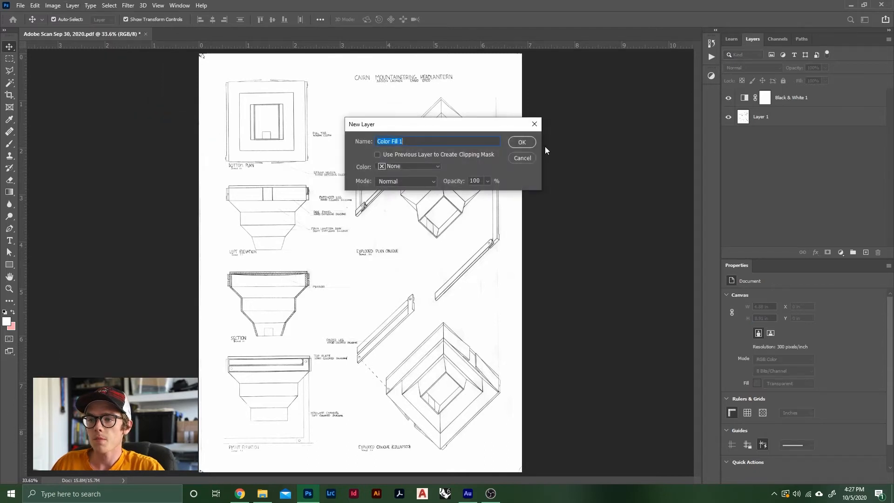
{"action": "left_click", "coordinate": [522, 142]}
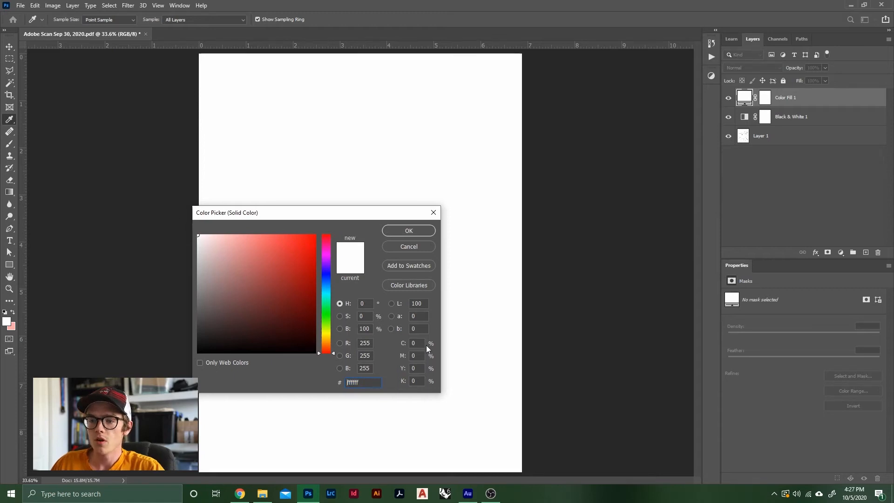
{"action": "left_click_drag", "start_coordinate": [366, 382], "coordinate": [338, 381]}
{"action": "left_click", "coordinate": [370, 382]}
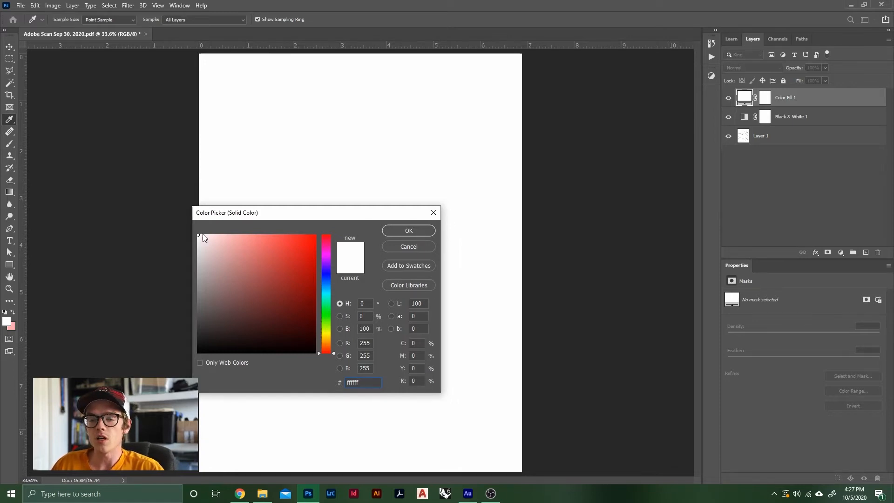
{"action": "left_click", "coordinate": [410, 230]}
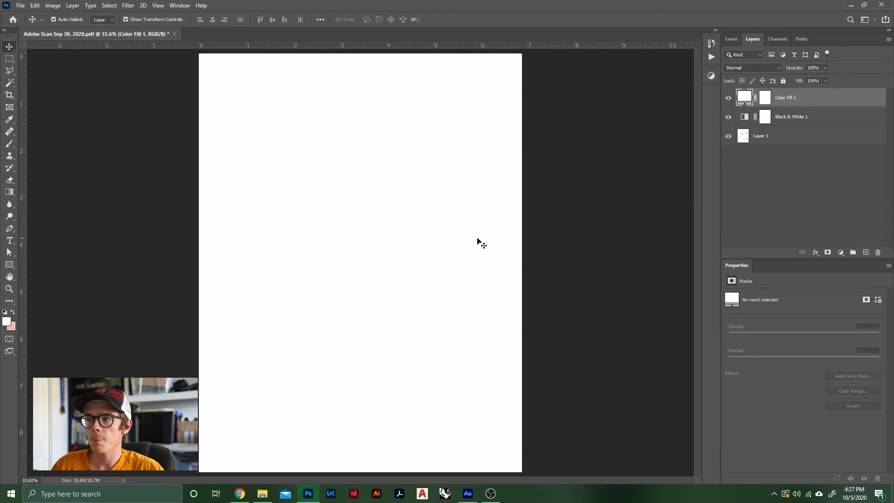
{"action": "left_click", "coordinate": [598, 183]}
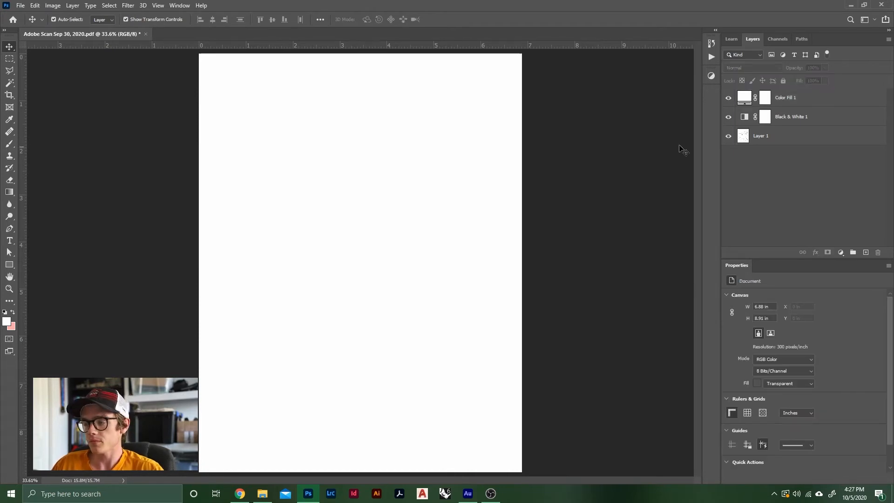
- Move the Color Fill 1 layer beneath Layer 1 so it backs the scanned drawing
{"action": "left_click", "coordinate": [789, 102]}
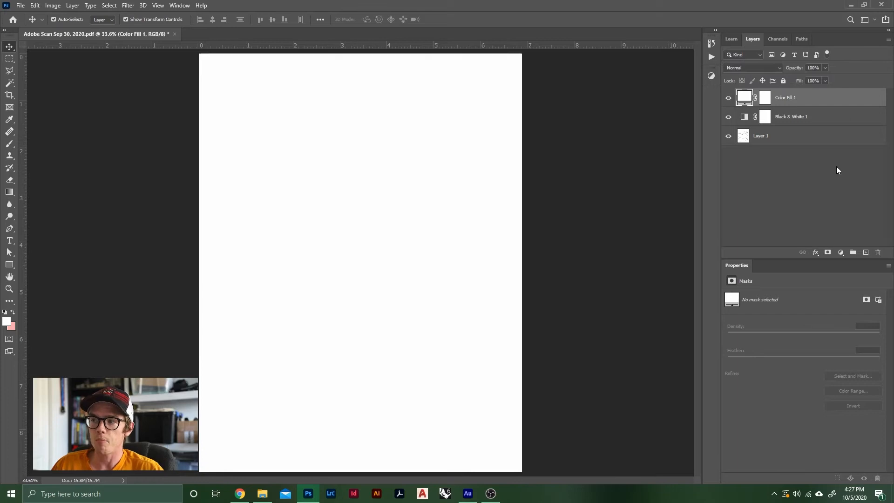
{"action": "left_click_drag", "start_coordinate": [791, 99], "coordinate": [784, 147]}
{"action": "left_click", "coordinate": [785, 153]}
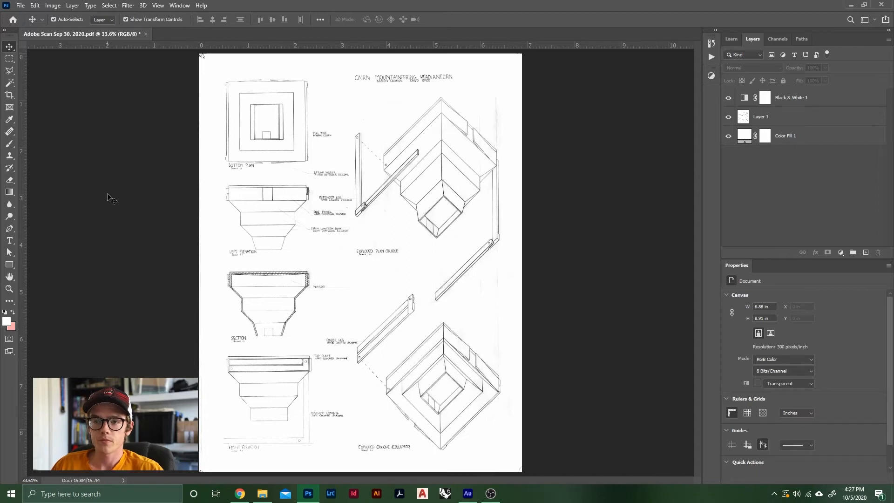
- Erase the dark mark in the page's upper-left corner on Layer 1, using an 84-pixel eraser
{"action": "left_click", "coordinate": [10, 180]}
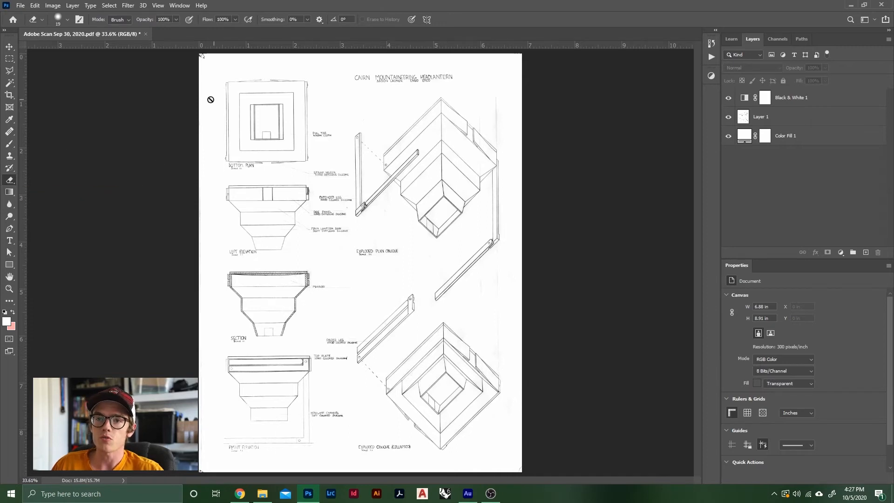
{"action": "left_click", "coordinate": [776, 120]}
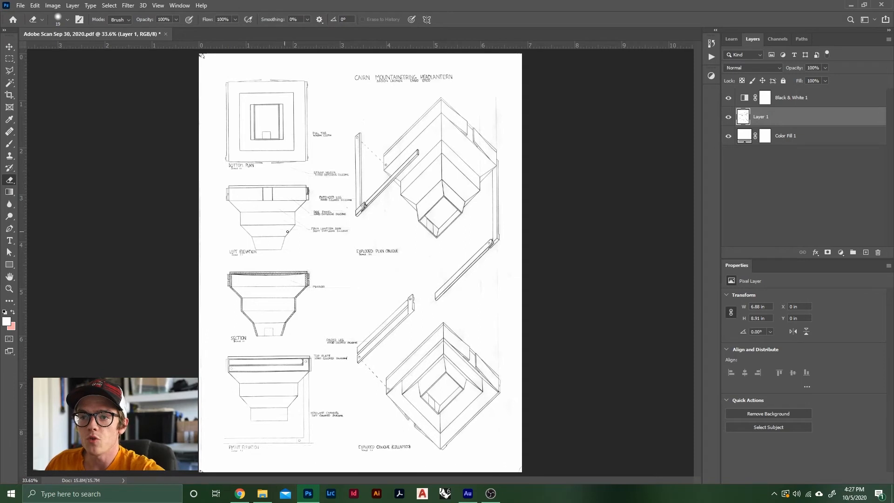
{"action": "scroll", "coordinate": [290, 230], "scroll_direction": "up", "scroll_amount": 6}
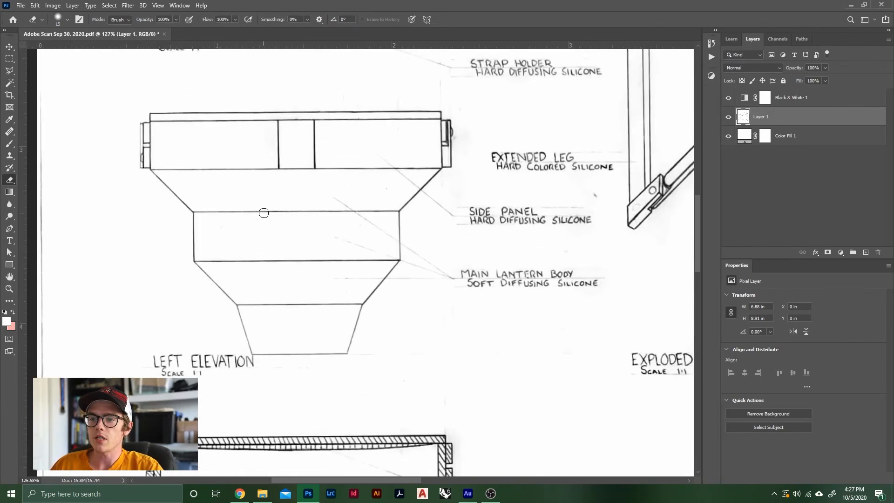
{"action": "scroll", "coordinate": [265, 204], "scroll_direction": "up", "scroll_amount": 5}
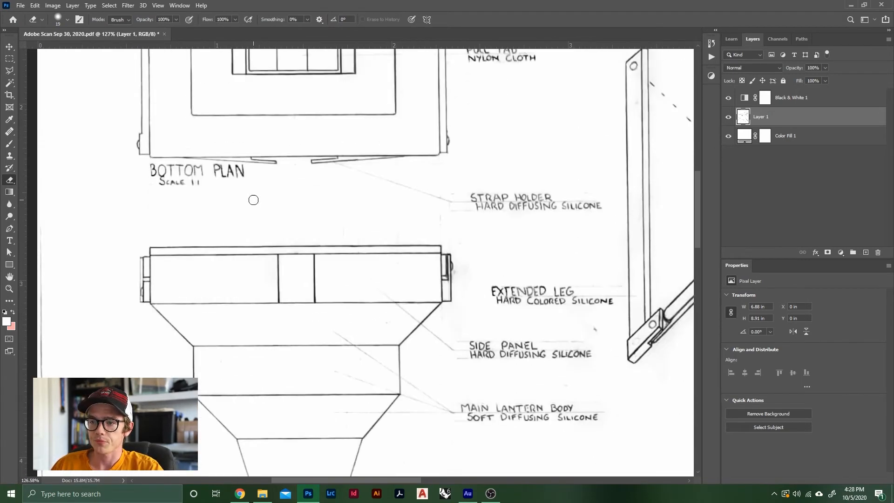
{"action": "scroll", "coordinate": [254, 200], "scroll_direction": "up", "scroll_amount": 15}
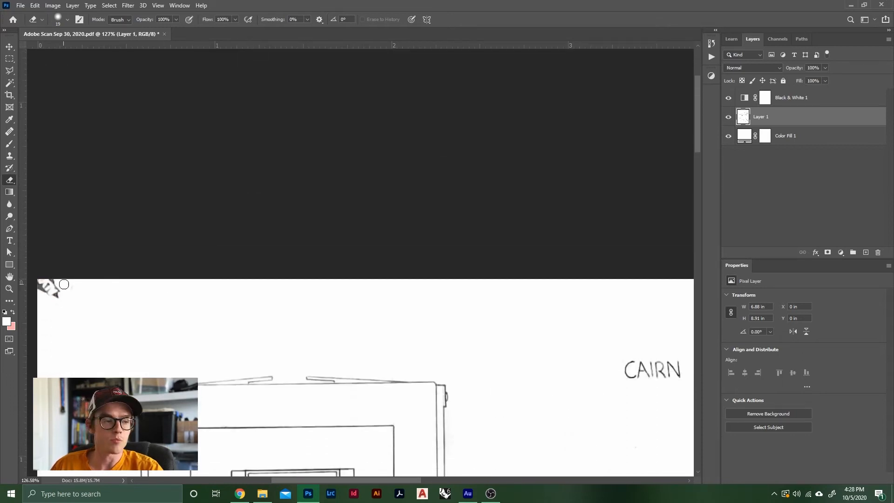
{"action": "left_click_drag", "start_coordinate": [100, 312], "coordinate": [374, 253]}
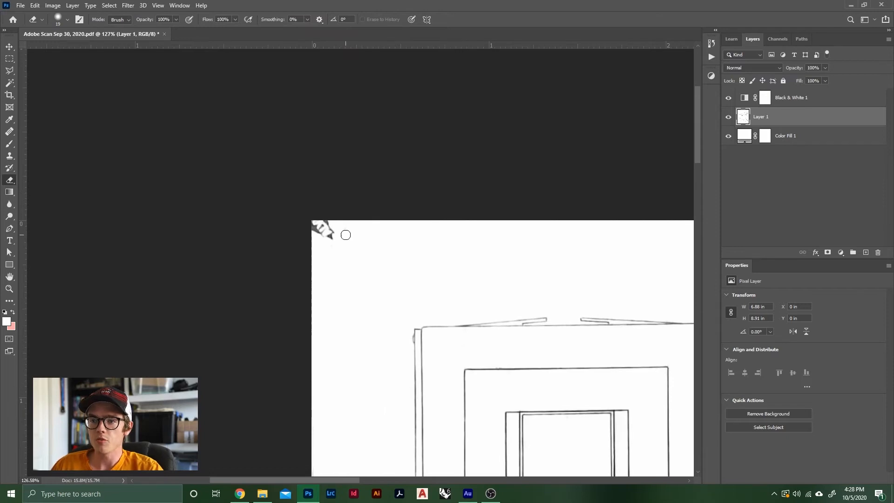
{"action": "mouse_move", "coordinate": [344, 235]}
{"action": "left_mouse_down"}
{"action": "mouse_move", "coordinate": [354, 264]}
{"action": "mouse_move", "coordinate": [365, 259]}
{"action": "mouse_move", "coordinate": [359, 245]}
{"action": "left_mouse_up"}
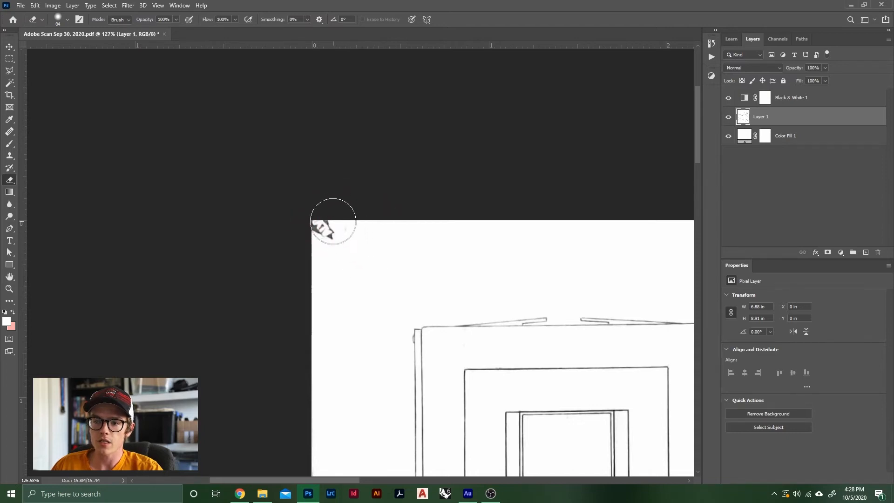
{"action": "left_click_drag", "start_coordinate": [340, 215], "coordinate": [326, 226]}
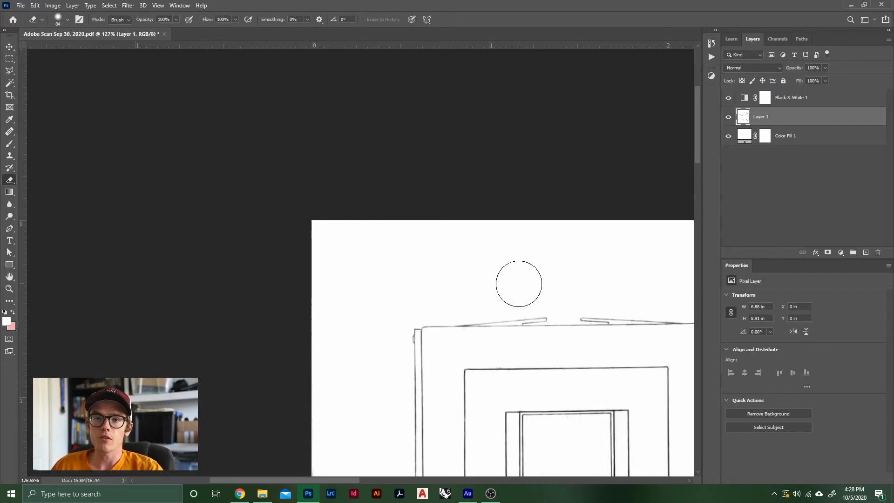
- Erase the stray vertical construction line and smudges beside the right edge of the upper exploded oblique drawing
{"action": "left_click_drag", "start_coordinate": [550, 263], "coordinate": [275, 186]}
{"action": "scroll", "coordinate": [280, 176], "scroll_direction": "down", "scroll_amount": 6}
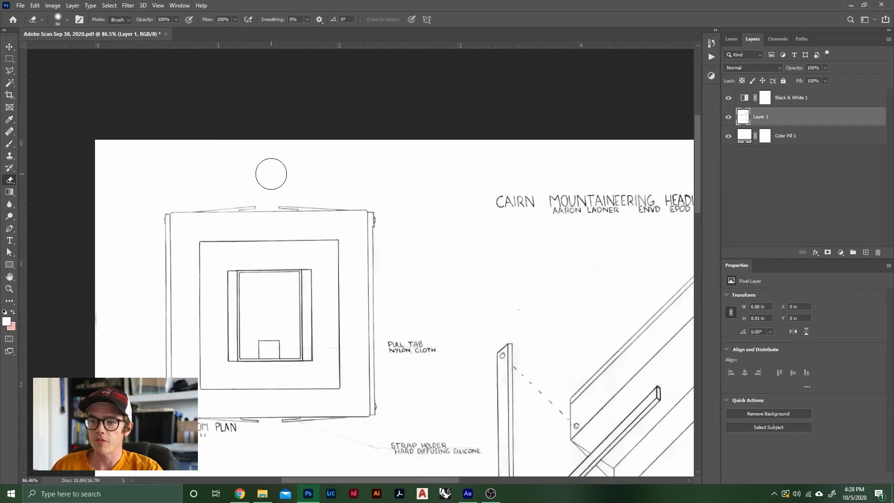
{"action": "scroll", "coordinate": [567, 247], "scroll_direction": "up", "scroll_amount": 8}
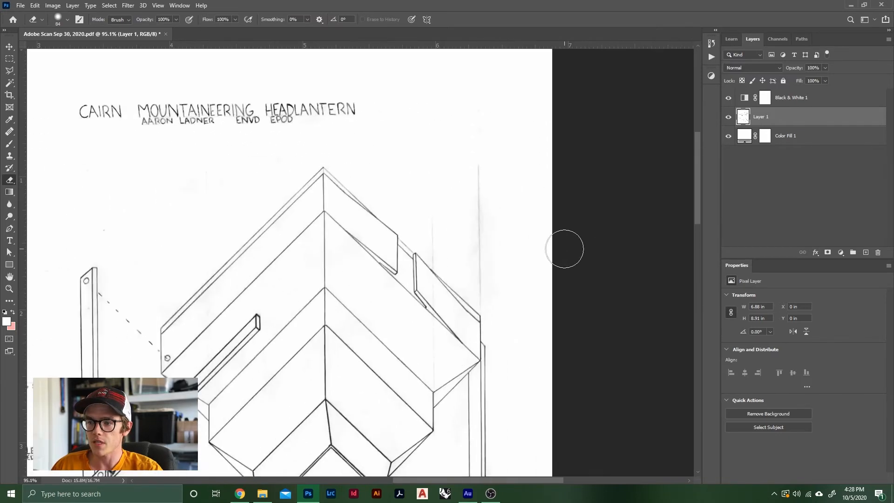
{"action": "left_click_drag", "start_coordinate": [430, 114], "coordinate": [443, 327]}
{"action": "mouse_move", "coordinate": [360, 189]}
{"action": "left_mouse_down"}
{"action": "mouse_move", "coordinate": [359, 242]}
{"action": "mouse_move", "coordinate": [376, 264]}
{"action": "left_mouse_up"}
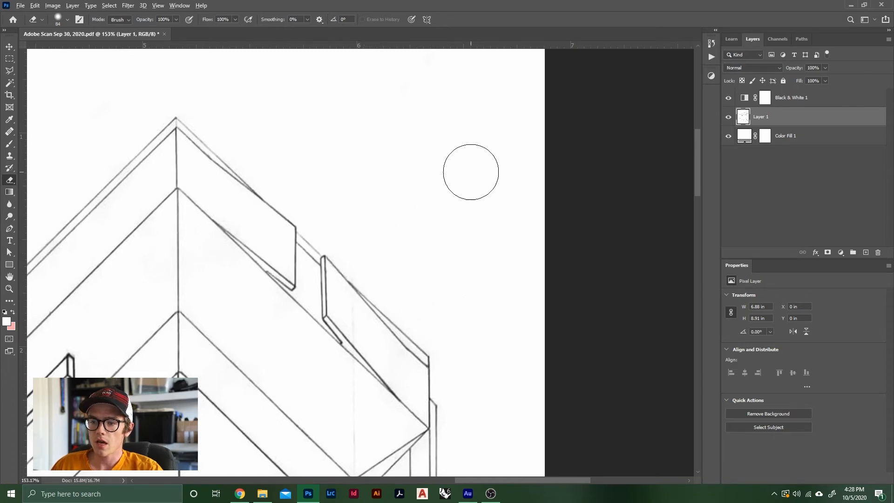
{"action": "scroll", "coordinate": [469, 173], "scroll_direction": "down", "scroll_amount": 5}
{"action": "scroll", "coordinate": [445, 399], "scroll_direction": "up", "scroll_amount": 5}
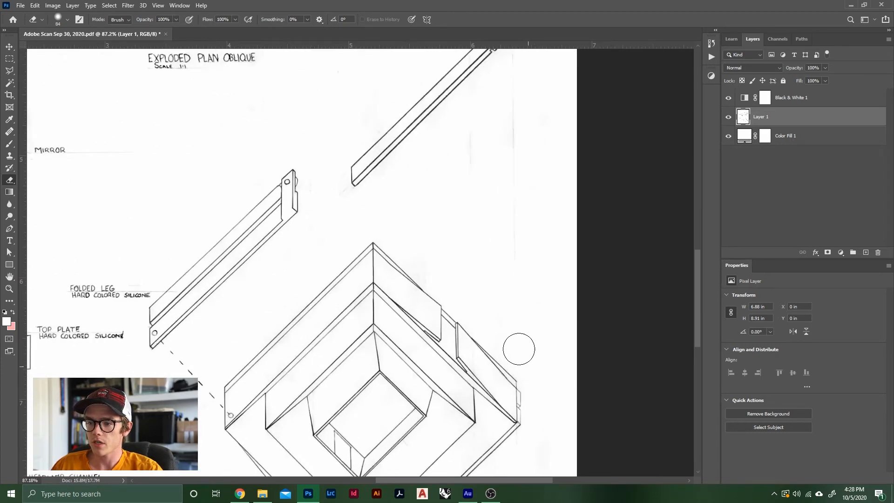
- Erase the faint vertical construction line and smudges above the right side of the collapsed oblique drawing on Layer 1
{"action": "mouse_move", "coordinate": [521, 148]}
{"action": "left_mouse_down"}
{"action": "mouse_move", "coordinate": [521, 114]}
{"action": "mouse_move", "coordinate": [510, 134]}
{"action": "mouse_move", "coordinate": [517, 145]}
{"action": "mouse_move", "coordinate": [553, 107]}
{"action": "mouse_move", "coordinate": [463, 182]}
{"action": "mouse_move", "coordinate": [471, 133]}
{"action": "mouse_move", "coordinate": [485, 110]}
{"action": "left_mouse_up"}
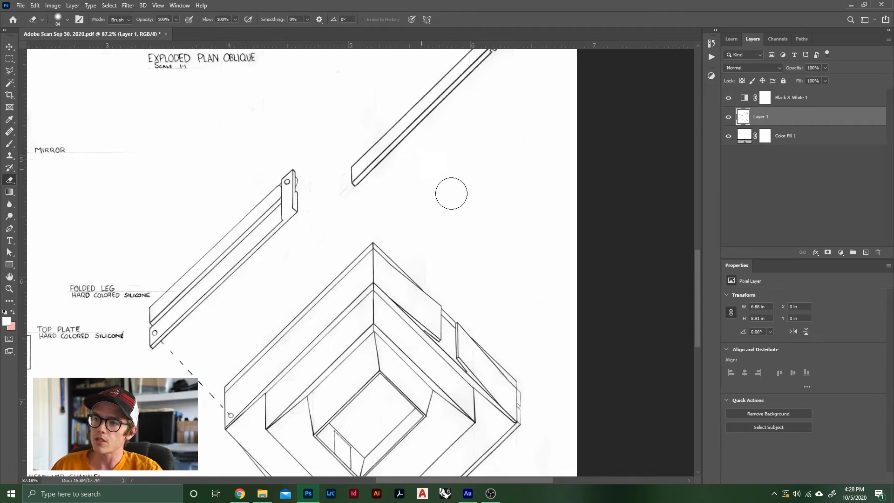
{"action": "scroll", "coordinate": [507, 242], "scroll_direction": "down", "scroll_amount": 2}
{"action": "scroll", "coordinate": [524, 409], "scroll_direction": "up", "scroll_amount": 2}
{"action": "scroll", "coordinate": [524, 409], "scroll_direction": "up", "scroll_amount": 1}
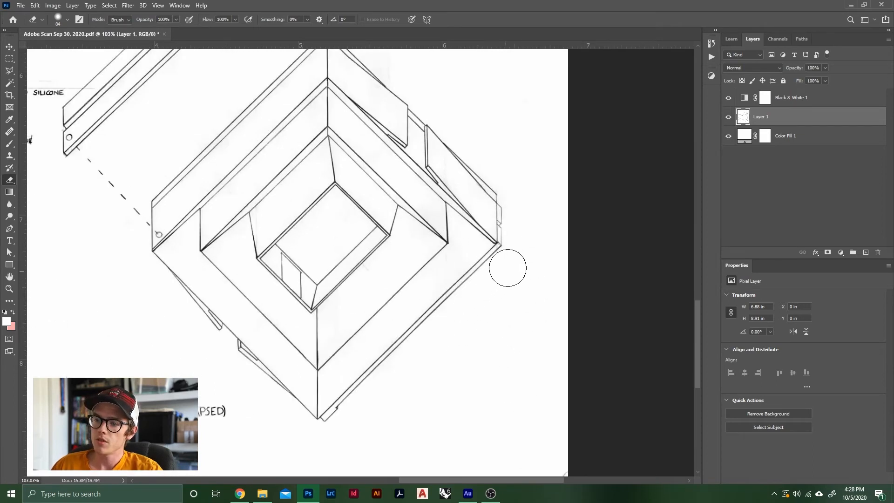
{"action": "scroll", "coordinate": [503, 303], "scroll_direction": "down", "scroll_amount": 3}
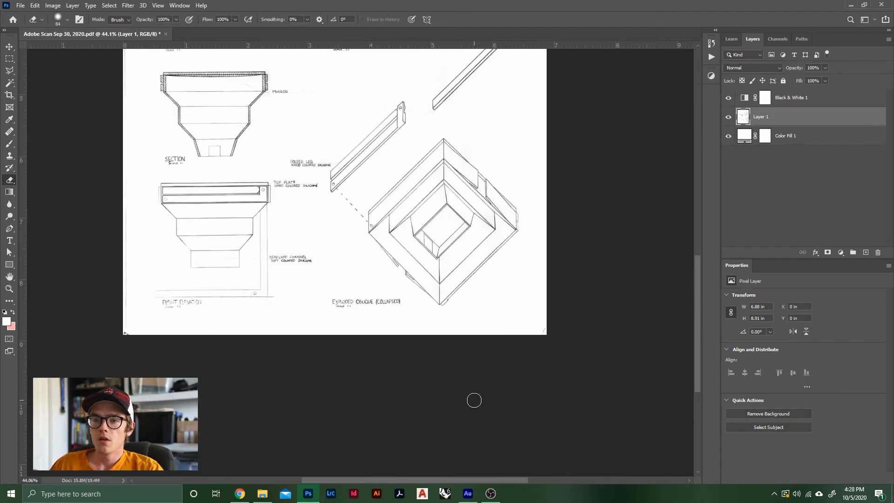
- Add a blank layer directly above Layer 1 and choose the Hard Round brush for retracing the front elevation
{"action": "scroll", "coordinate": [283, 269], "scroll_direction": "up", "scroll_amount": 4}
{"action": "scroll", "coordinate": [274, 327], "scroll_direction": "up", "scroll_amount": 2}
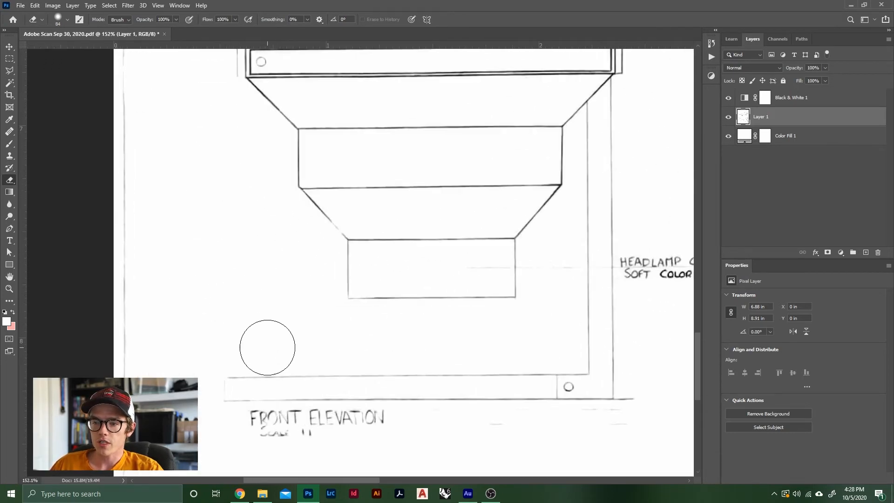
{"action": "left_click", "coordinate": [864, 253]}
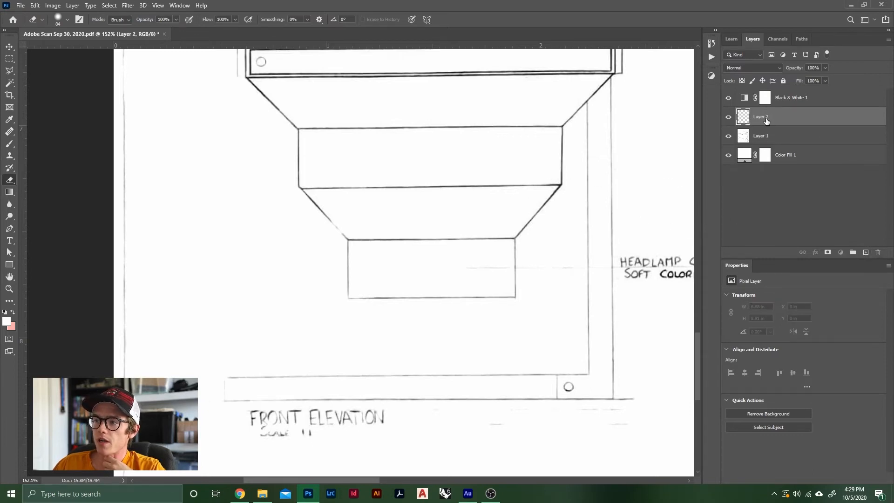
{"action": "left_click", "coordinate": [13, 142]}
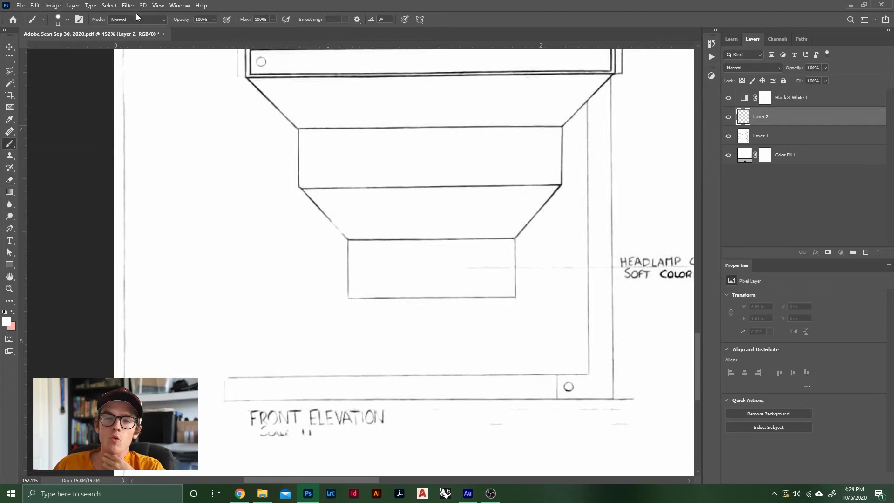
{"action": "left_click", "coordinate": [68, 21]}
{"action": "left_click", "coordinate": [60, 149]}
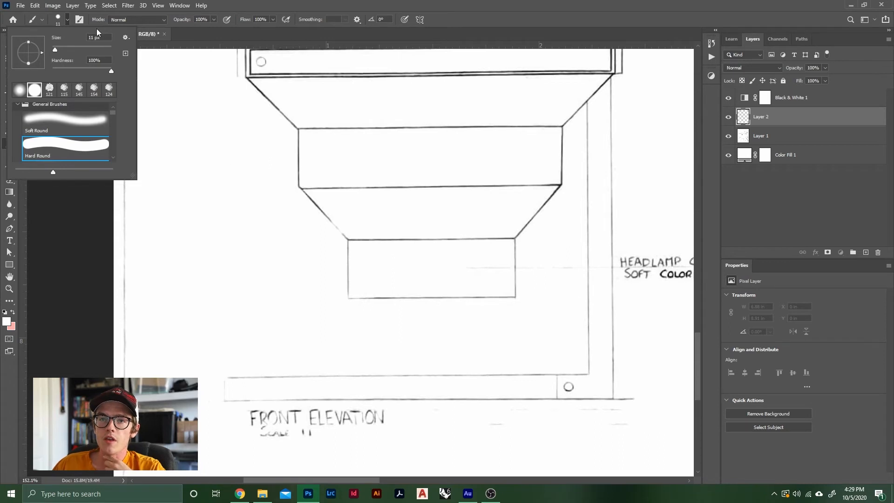
{"action": "left_click", "coordinate": [68, 20]}
- Reduce the Hard Round brush to 2 px to match the line weight of the front elevation's lowest rectangle
{"action": "scroll", "coordinate": [375, 297], "scroll_direction": "up", "scroll_amount": 4}
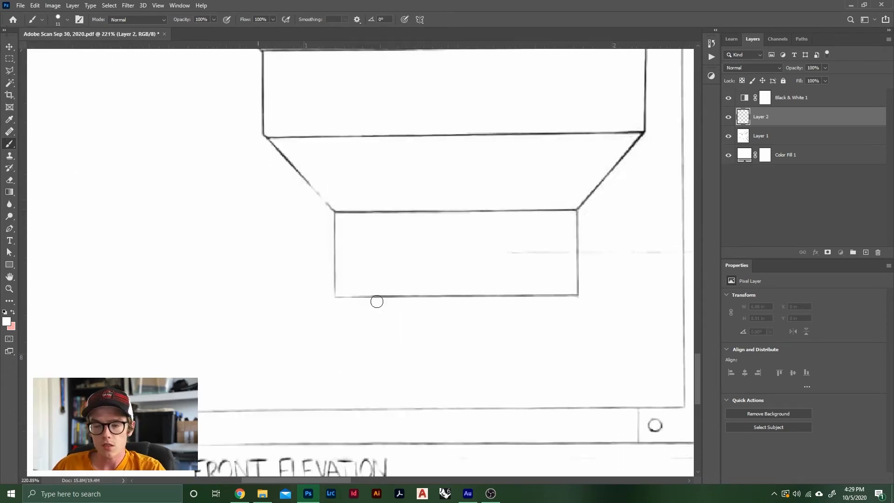
{"action": "scroll", "coordinate": [376, 289], "scroll_direction": "up", "scroll_amount": 4}
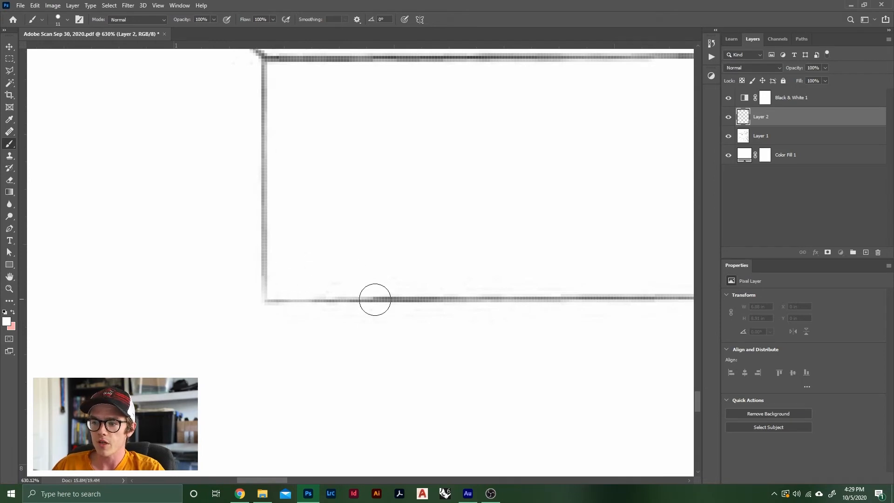
{"action": "key", "text": "bracketleft"}
{"action": "key", "text": "bracketleft"}
{"action": "key", "text": "bracketleft"}
{"action": "key", "text": "bracketleft"}
{"action": "key", "text": "bracketleft"}
{"action": "key", "text": "bracketleft"}
{"action": "key", "text": "bracketleft"}
{"action": "key", "text": "bracketleft"}
{"action": "key", "text": "bracketleft"}
{"action": "key", "text": "bracketleft"}
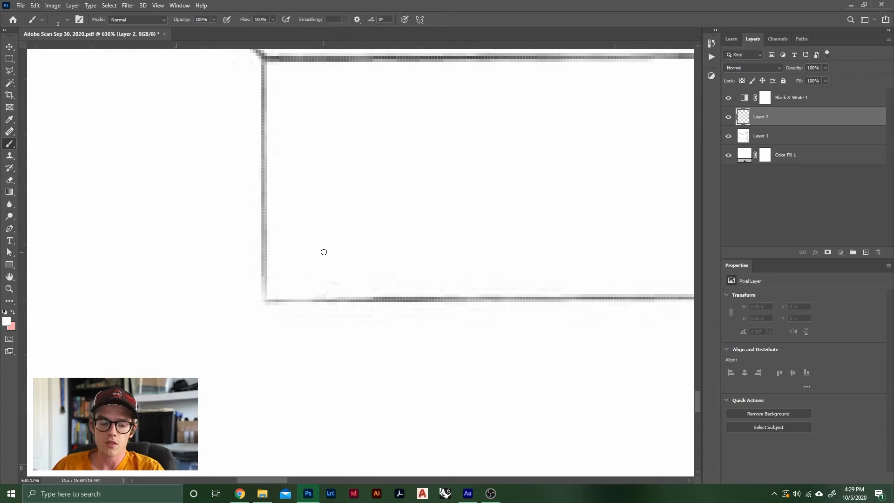
{"action": "left_click", "coordinate": [67, 20]}
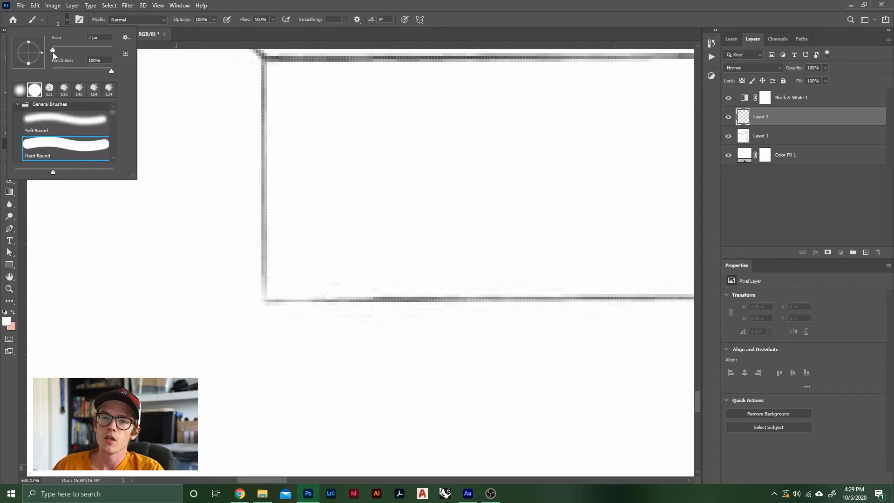
{"action": "left_click", "coordinate": [68, 23]}
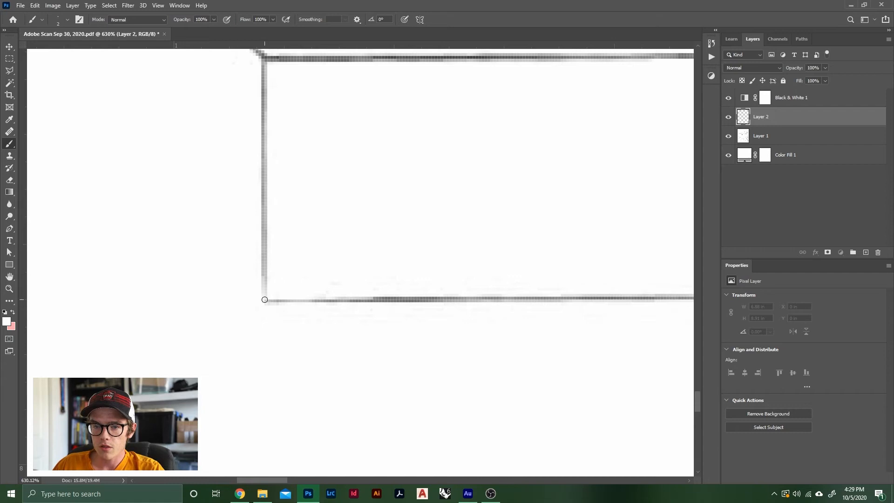
- Set the foreground color to black, try a test scribble beside the lowest rectangle and undo it
{"action": "left_click", "coordinate": [6, 322]}
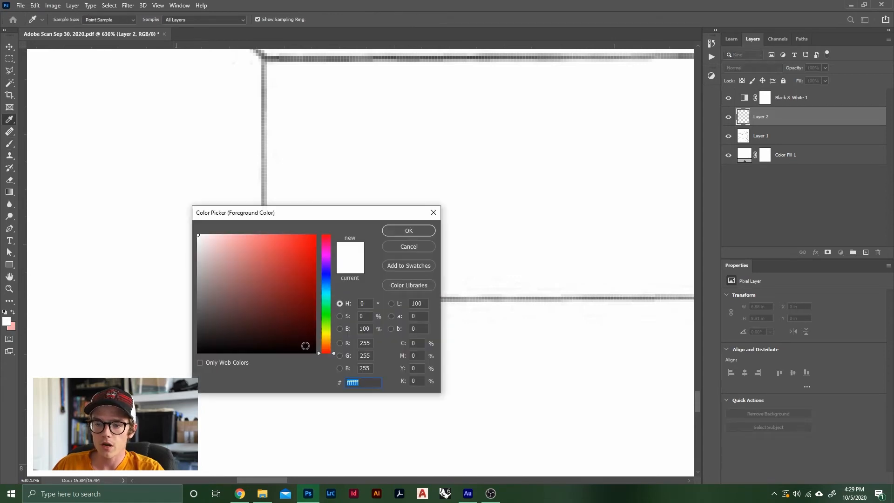
{"action": "left_click", "coordinate": [317, 352]}
{"action": "left_click", "coordinate": [405, 230]}
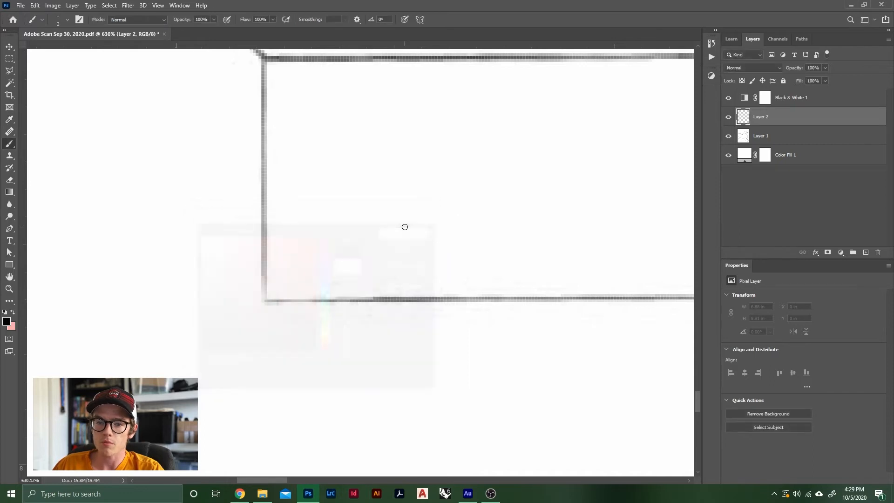
{"action": "mouse_move", "coordinate": [175, 297]}
{"action": "left_mouse_down"}
{"action": "mouse_move", "coordinate": [208, 292]}
{"action": "mouse_move", "coordinate": [200, 326]}
{"action": "left_mouse_up"}
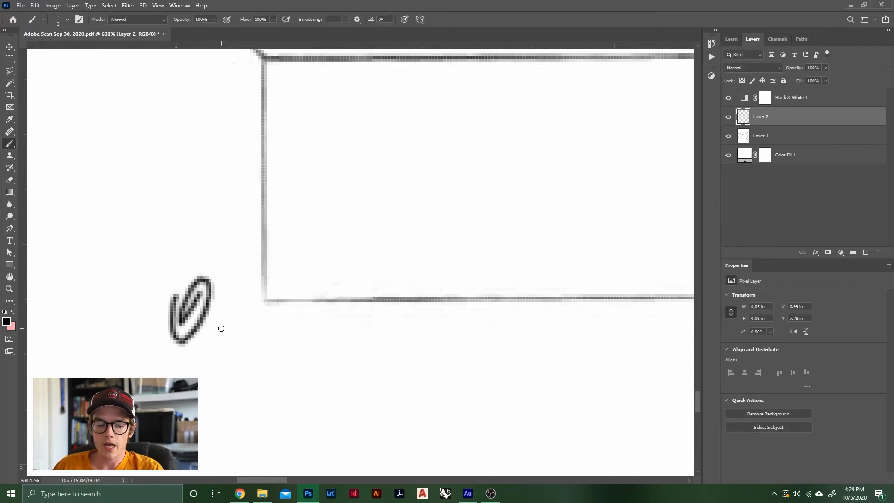
{"action": "key", "text": "ctrl+z"}
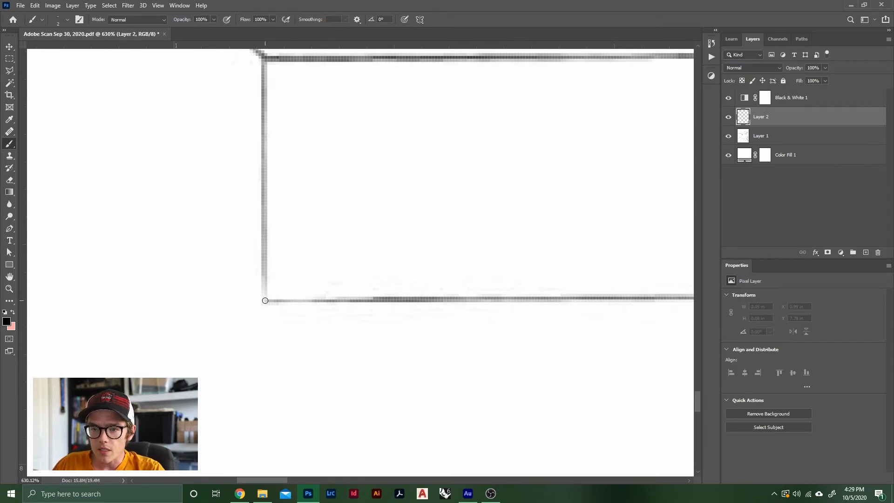
- Try a straight black stroke at full opacity along the left part of the lowest rectangle's bottom edge, then undo it
{"action": "left_click", "coordinate": [265, 301]}
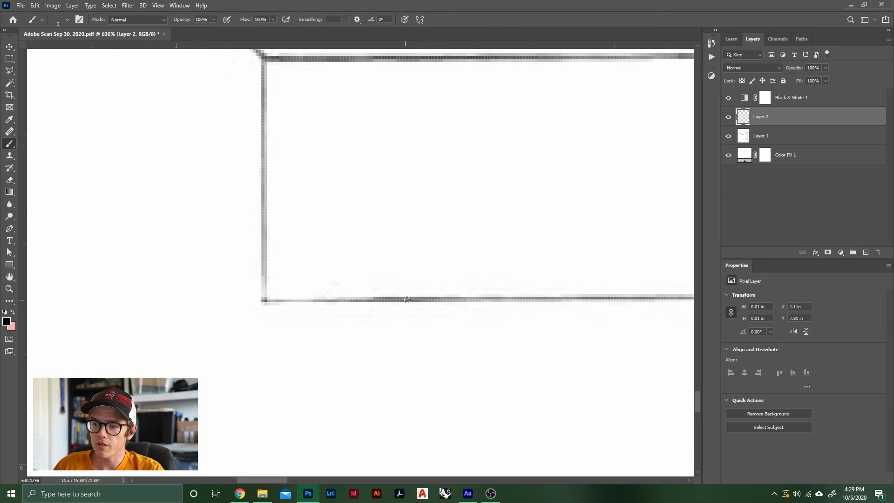
{"action": "left_click", "coordinate": [408, 299], "text": "shift"}
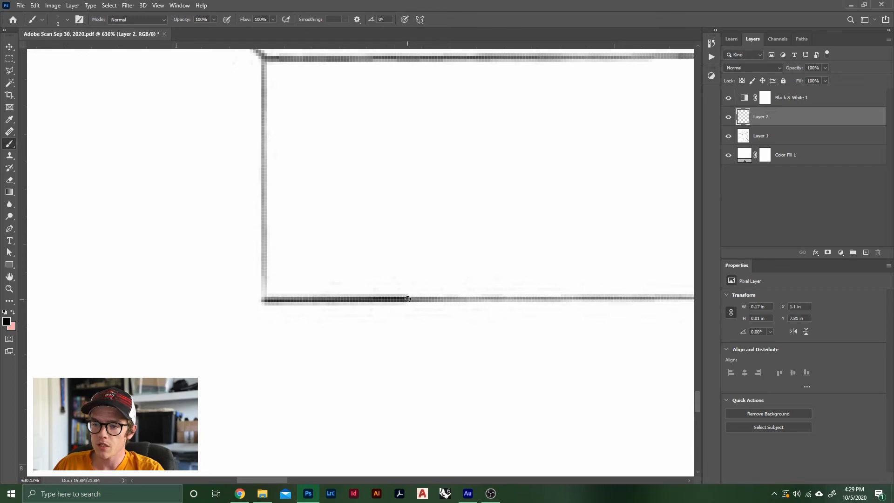
{"action": "scroll", "coordinate": [378, 297], "scroll_direction": "down", "scroll_amount": 8}
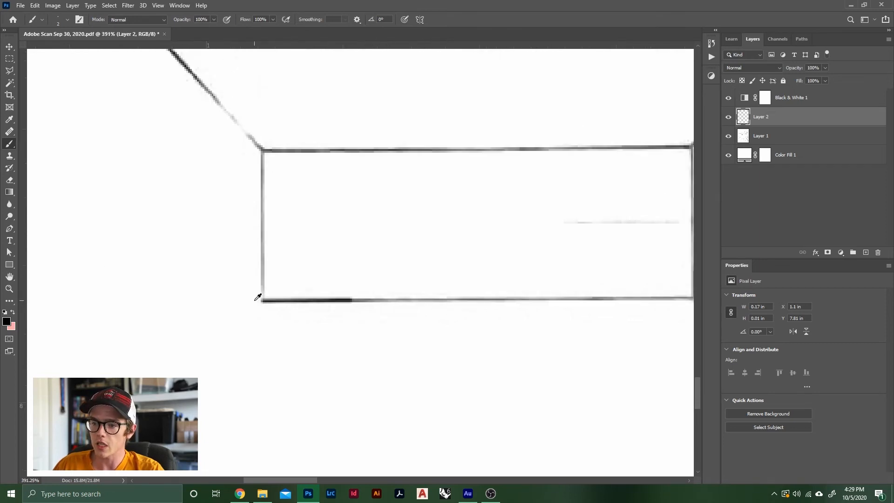
{"action": "scroll", "coordinate": [269, 335], "scroll_direction": "down", "scroll_amount": 6}
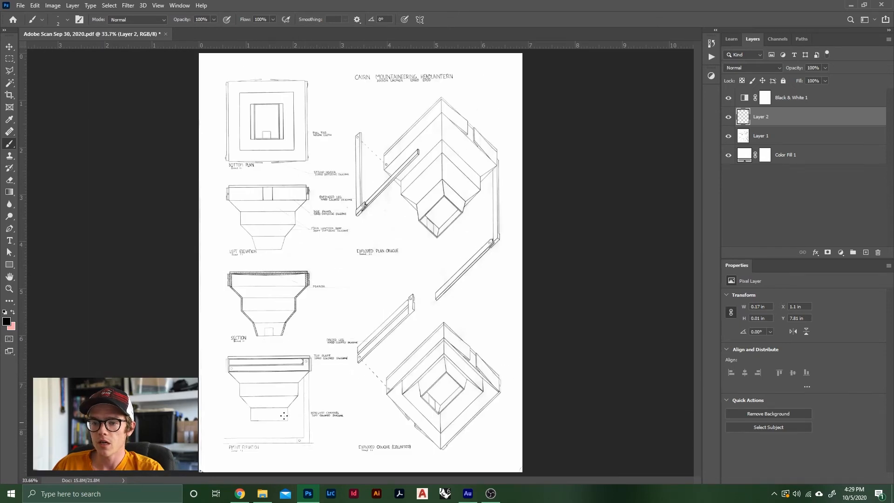
{"action": "scroll", "coordinate": [262, 435], "scroll_direction": "up", "scroll_amount": 8}
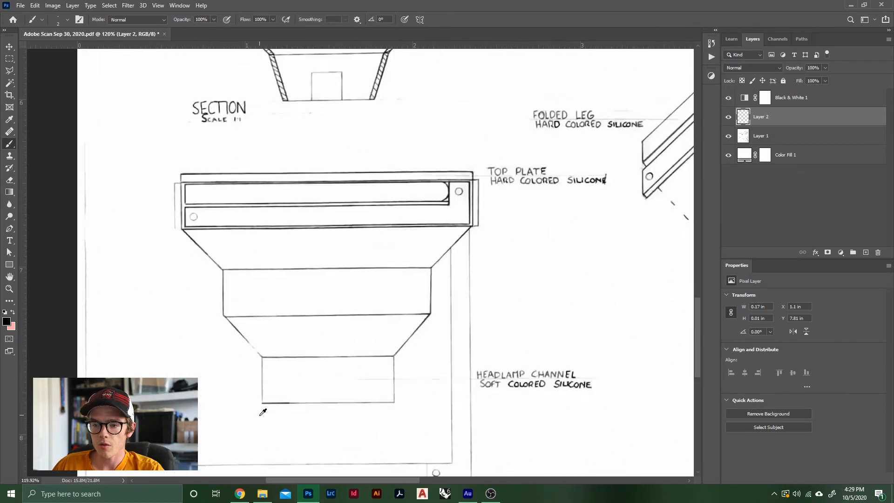
{"action": "scroll", "coordinate": [286, 412], "scroll_direction": "up", "scroll_amount": 5}
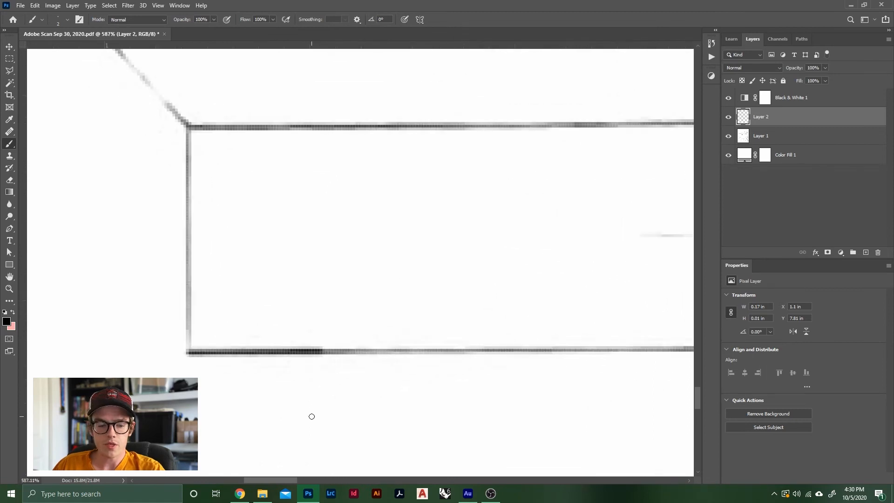
{"action": "key", "text": "ctrl+z"}
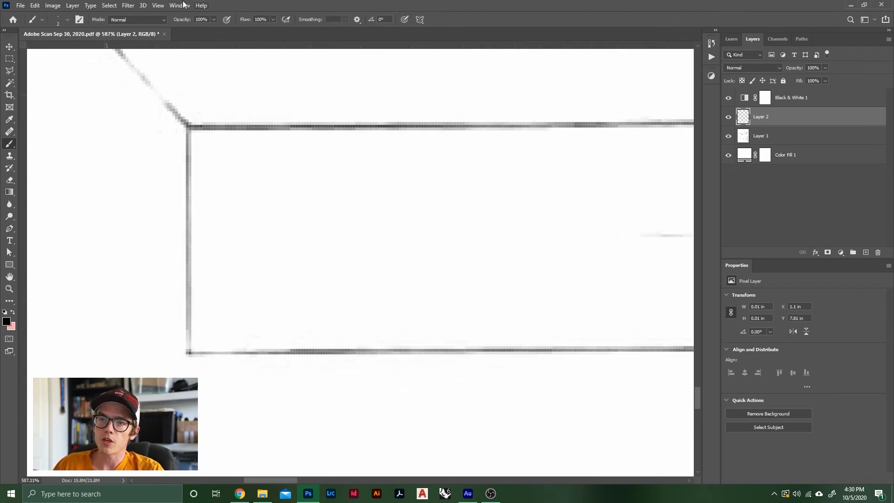
- Set the brush opacity to 73% and retrace the bottom edge of the front elevation's lowest rectangle with straight strokes
{"action": "left_click", "coordinate": [213, 19]}
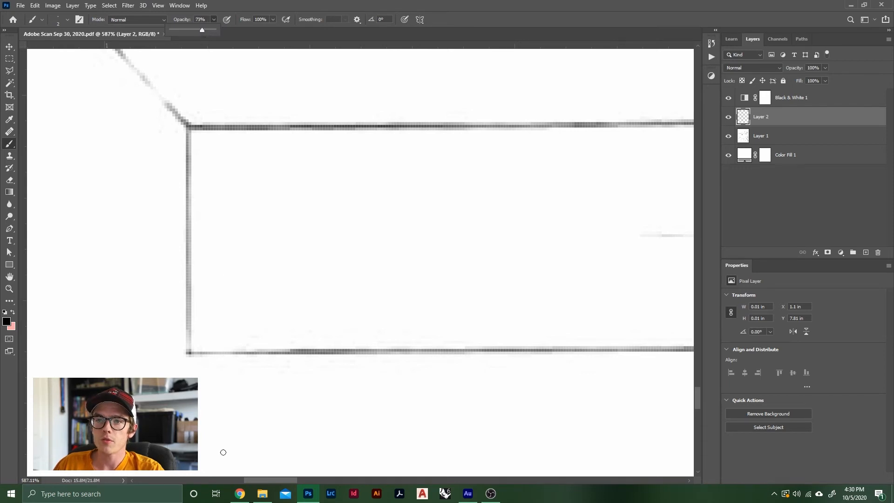
{"action": "left_click", "coordinate": [189, 353]}
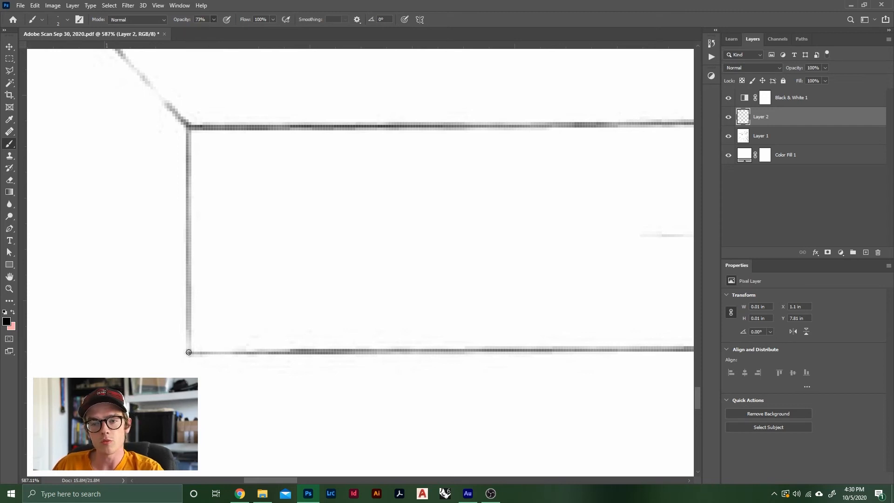
{"action": "left_click", "coordinate": [308, 352], "text": "shift"}
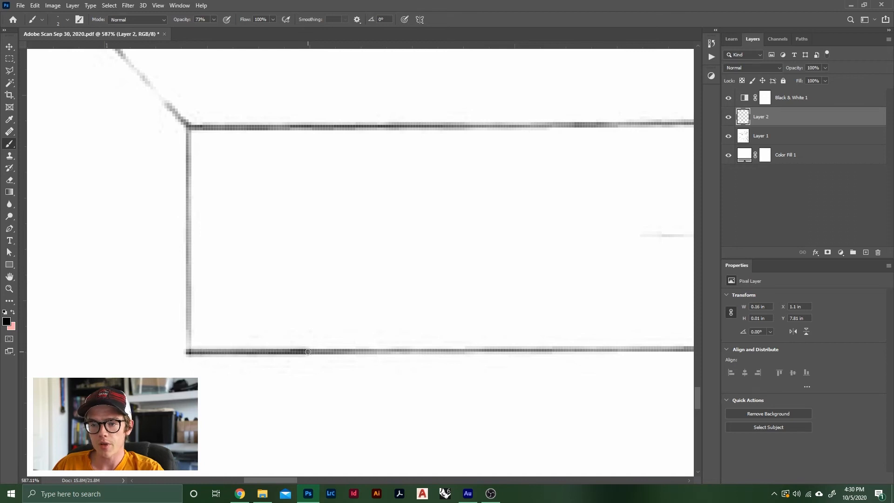
{"action": "left_click", "coordinate": [540, 349], "text": "shift"}
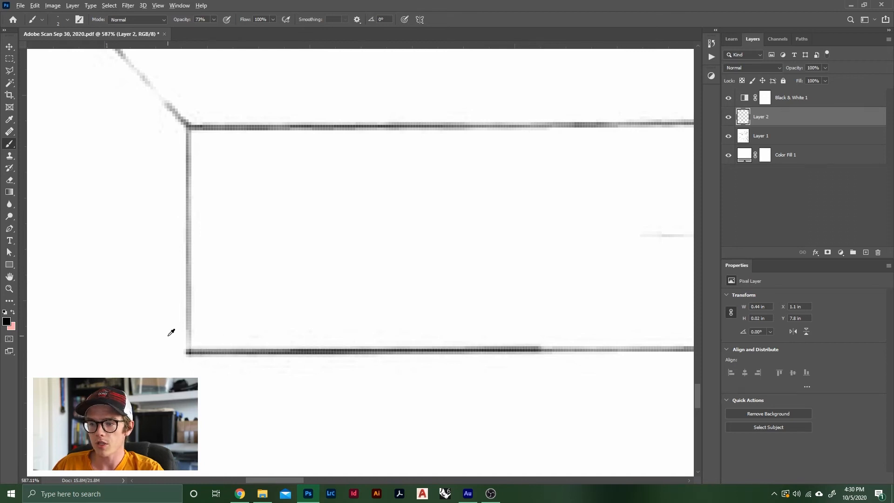
{"action": "scroll", "coordinate": [171, 333], "scroll_direction": "down", "scroll_amount": 4}
{"action": "left_click", "coordinate": [479, 342], "text": "shift"}
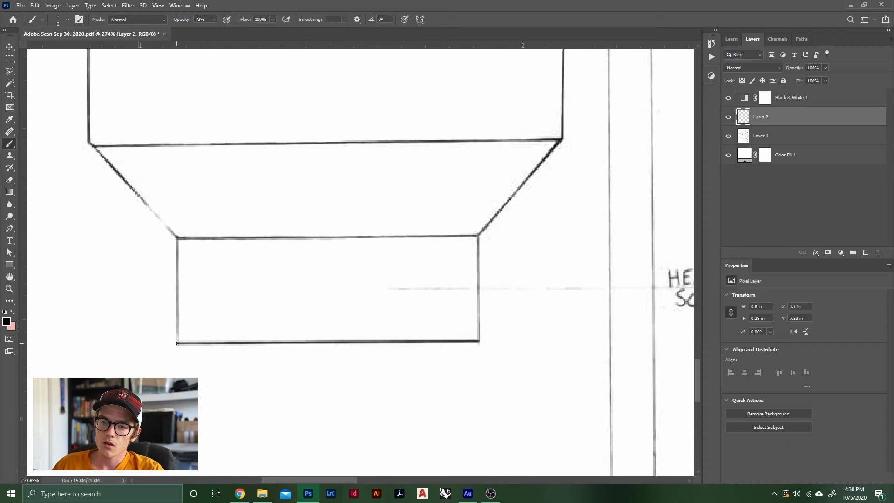
- Retrace the lowest rectangle's left edge and the faded diagonal above its upper-left corner in the front elevation
{"action": "left_click", "coordinate": [178, 344], "text": "shift"}
{"action": "scroll", "coordinate": [123, 415], "scroll_direction": "down", "scroll_amount": 2}
{"action": "scroll", "coordinate": [98, 308], "scroll_direction": "up", "scroll_amount": 2}
{"action": "scroll", "coordinate": [89, 209], "scroll_direction": "up", "scroll_amount": 3}
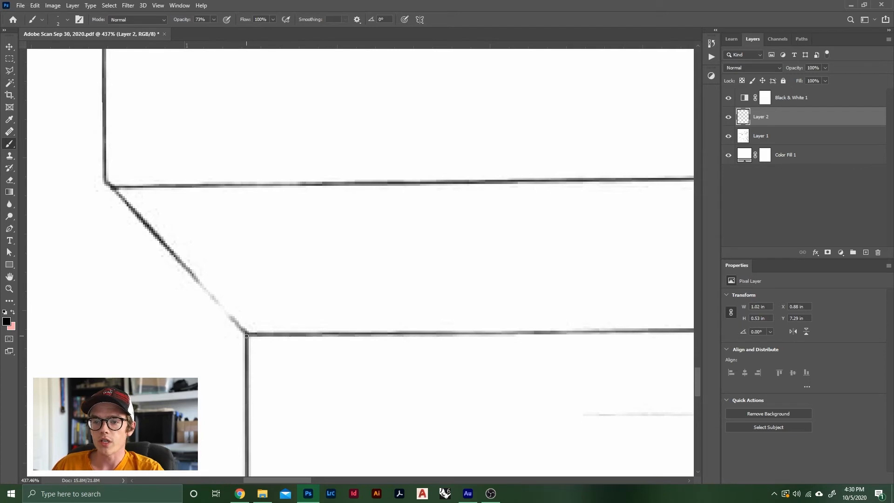
{"action": "left_click", "coordinate": [247, 335], "text": "shift"}
{"action": "scroll", "coordinate": [189, 336], "scroll_direction": "down", "scroll_amount": 10}
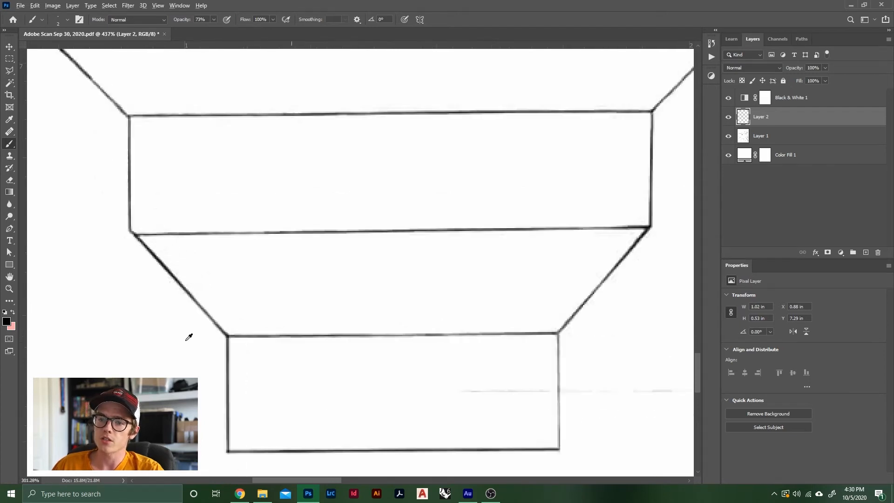
{"action": "scroll", "coordinate": [287, 379], "scroll_direction": "down", "scroll_amount": 3}
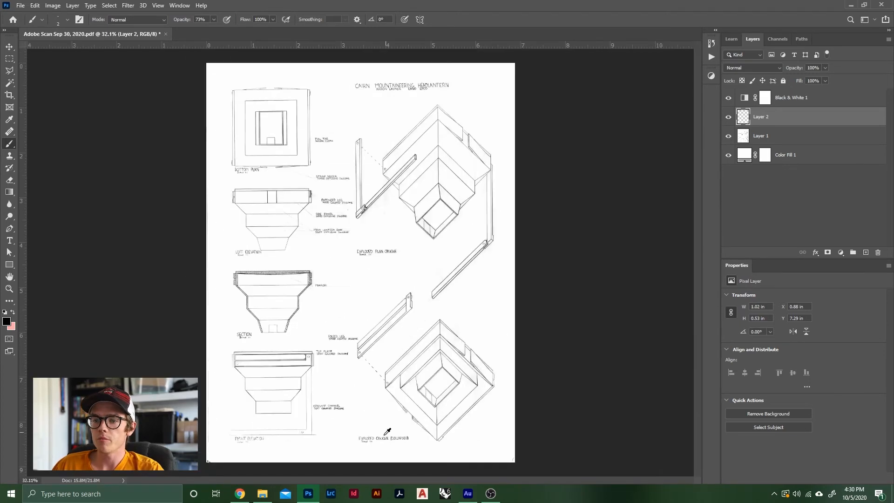
- Retrace the upper and lower lines of the horizontal leg beneath the front elevation with straight strokes on Layer 2
{"action": "scroll", "coordinate": [244, 440], "scroll_direction": "up", "scroll_amount": 8}
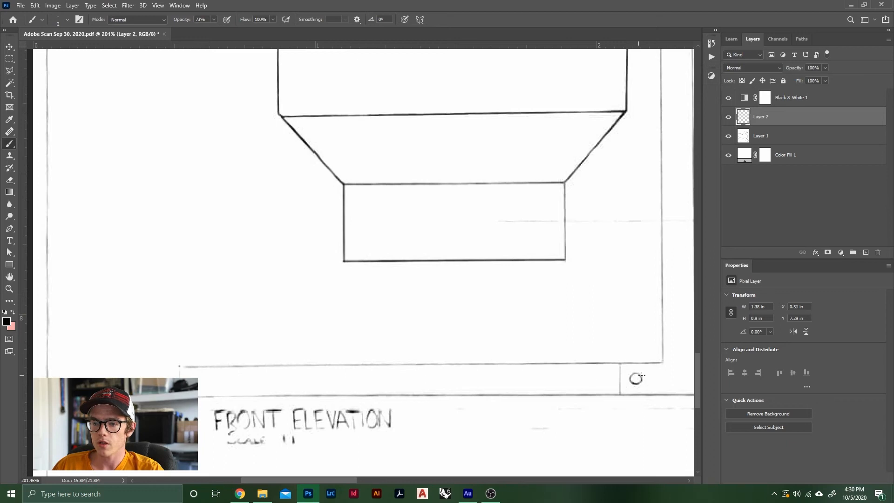
{"action": "left_click", "coordinate": [663, 362], "text": "shift"}
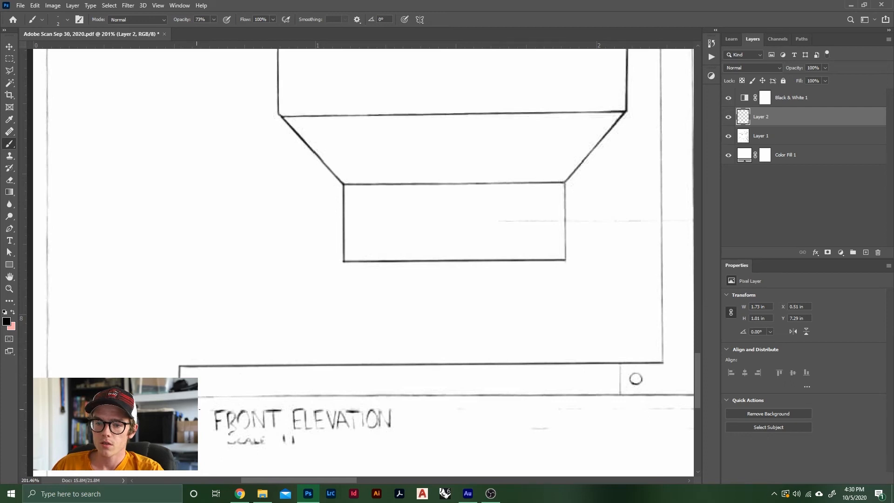
{"action": "scroll", "coordinate": [114, 393], "scroll_direction": "down", "scroll_amount": 3}
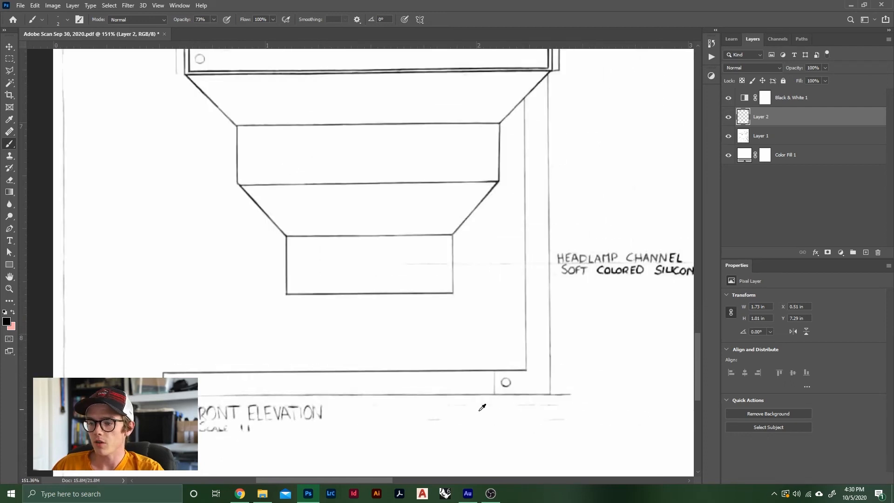
{"action": "scroll", "coordinate": [517, 406], "scroll_direction": "up", "scroll_amount": 4}
{"action": "left_click", "coordinate": [483, 387], "text": "shift"}
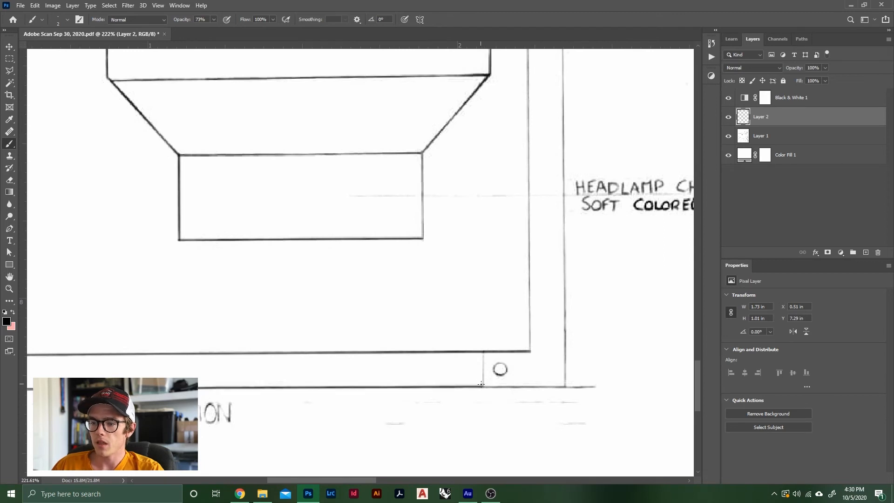
- Retrace the short vertical line at the horizontal leg's right end, beside the small circle, with a straight stroke
{"action": "left_click", "coordinate": [483, 353], "text": "shift"}
{"action": "scroll", "coordinate": [326, 355], "scroll_direction": "down", "scroll_amount": 5}
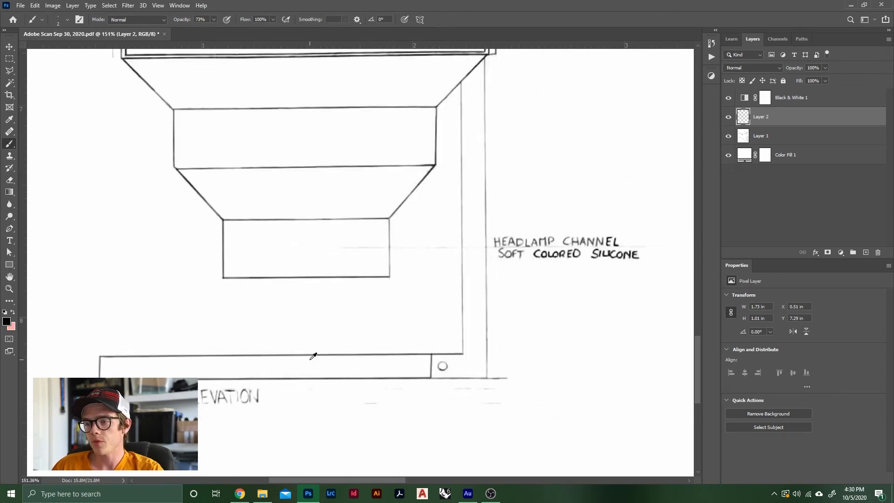
{"action": "scroll", "coordinate": [365, 390], "scroll_direction": "down", "scroll_amount": 5}
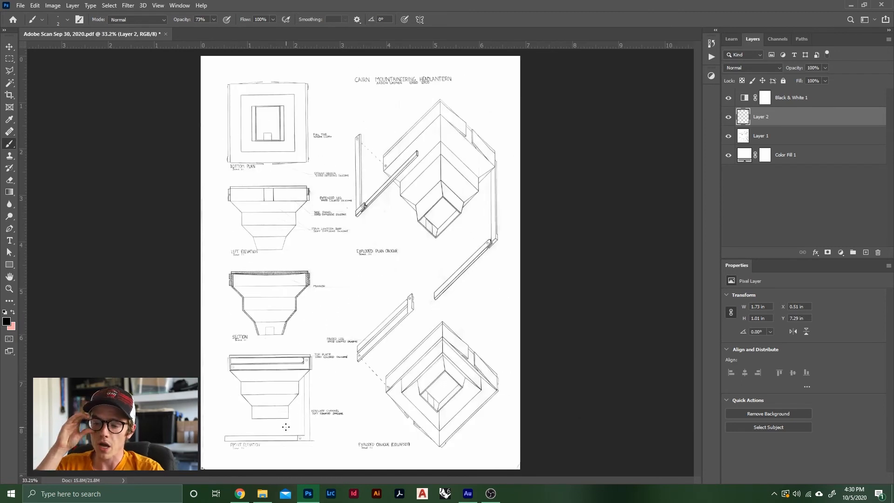
- Retrace the faded letters O and N of the word FRONT in the front elevation's title on Layer 2
{"action": "scroll", "coordinate": [219, 452], "scroll_direction": "up", "scroll_amount": 10}
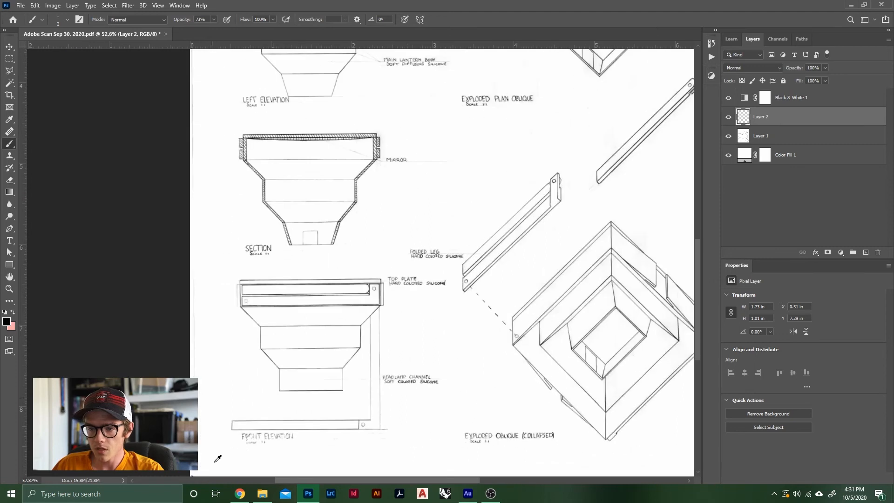
{"action": "scroll", "coordinate": [257, 423], "scroll_direction": "up", "scroll_amount": 7}
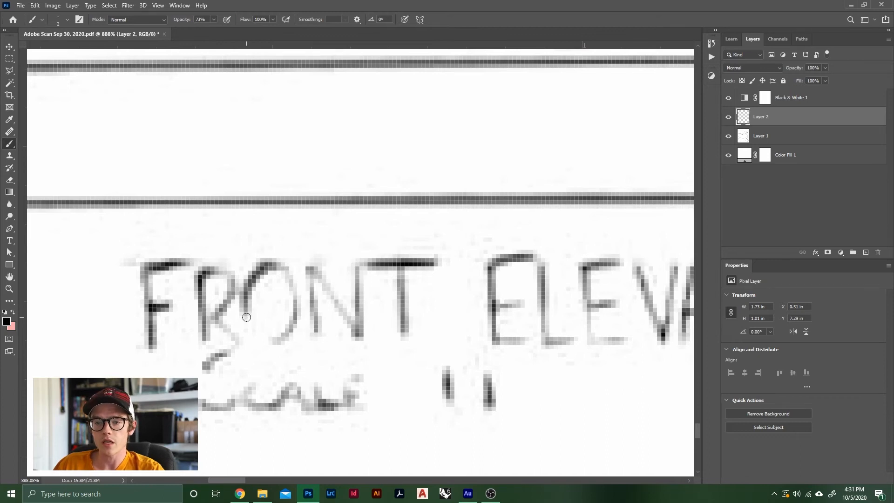
{"action": "mouse_move", "coordinate": [246, 314]}
{"action": "left_mouse_down"}
{"action": "mouse_move", "coordinate": [270, 342]}
{"action": "mouse_move", "coordinate": [288, 331]}
{"action": "left_mouse_up"}
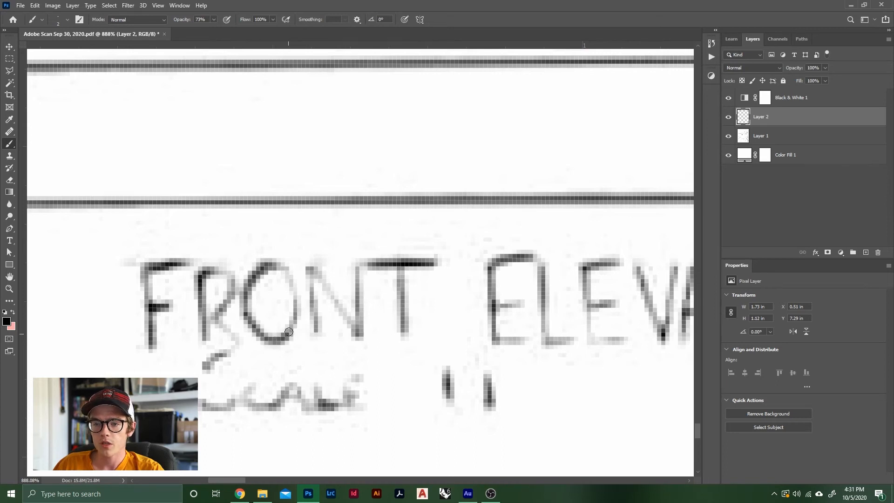
{"action": "left_click_drag", "start_coordinate": [280, 265], "coordinate": [295, 307]}
{"action": "left_click_drag", "start_coordinate": [312, 268], "coordinate": [314, 341]}
{"action": "left_click_drag", "start_coordinate": [313, 271], "coordinate": [354, 331]}
{"action": "scroll", "coordinate": [302, 302], "scroll_direction": "down", "scroll_amount": 10}
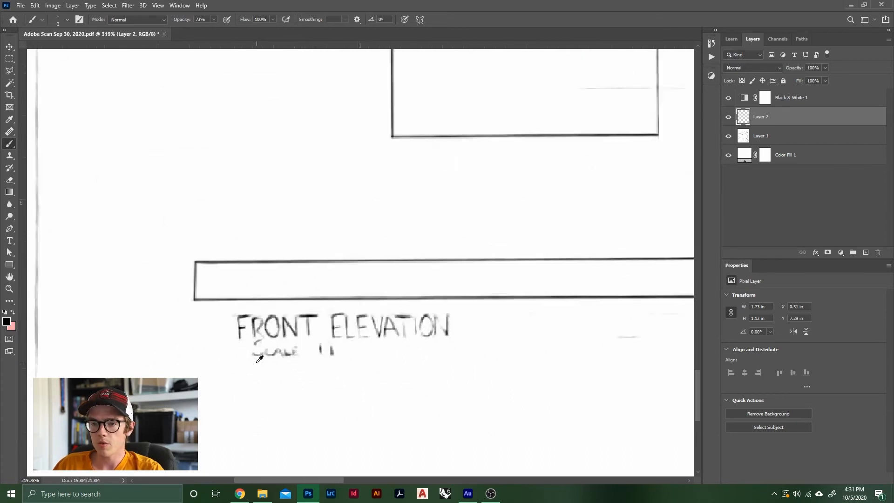
{"action": "scroll", "coordinate": [256, 362], "scroll_direction": "down", "scroll_amount": 4}
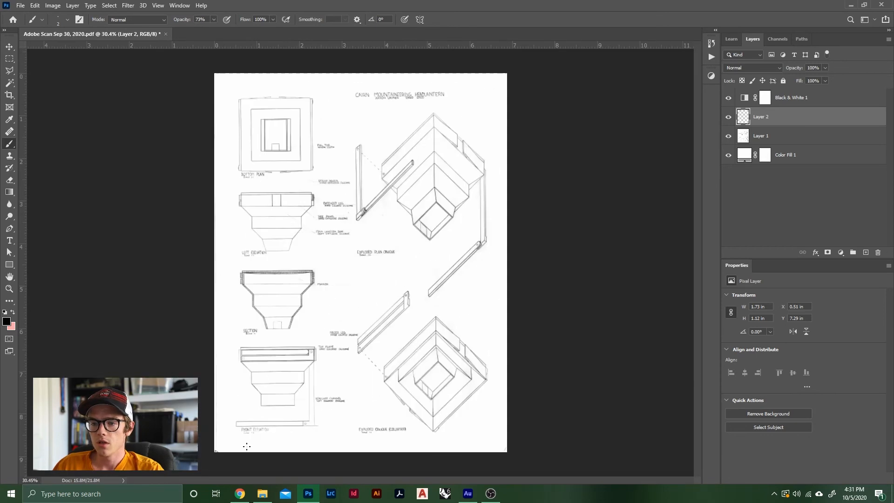
- Erase the faint guide marks around the MIRROR label of the section on Layer 1, using an eraser size of 22
{"action": "scroll", "coordinate": [299, 436], "scroll_direction": "up", "scroll_amount": 4}
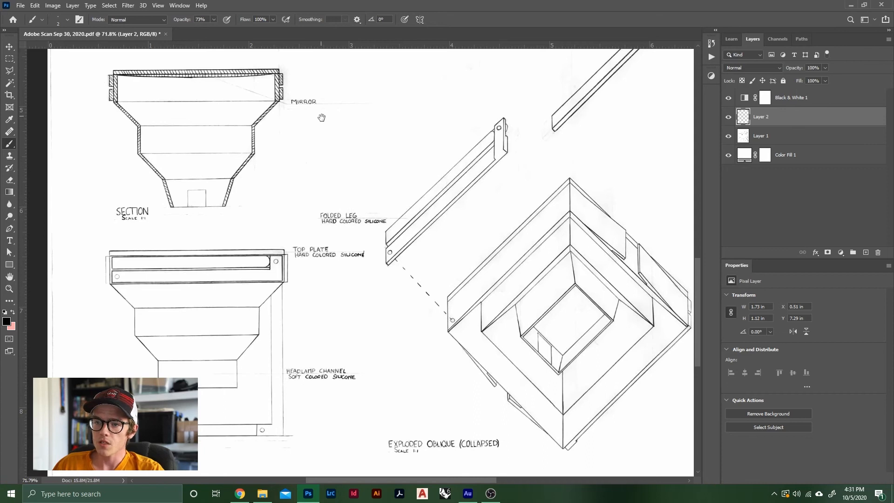
{"action": "scroll", "coordinate": [320, 119], "scroll_direction": "up", "scroll_amount": 5}
{"action": "scroll", "coordinate": [320, 356], "scroll_direction": "up", "scroll_amount": 2}
{"action": "scroll", "coordinate": [320, 354], "scroll_direction": "up", "scroll_amount": 5}
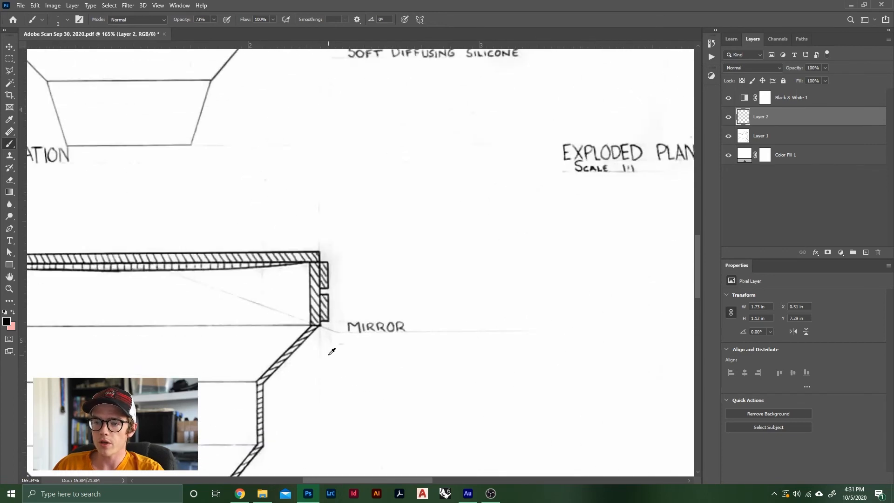
{"action": "left_click", "coordinate": [10, 179]}
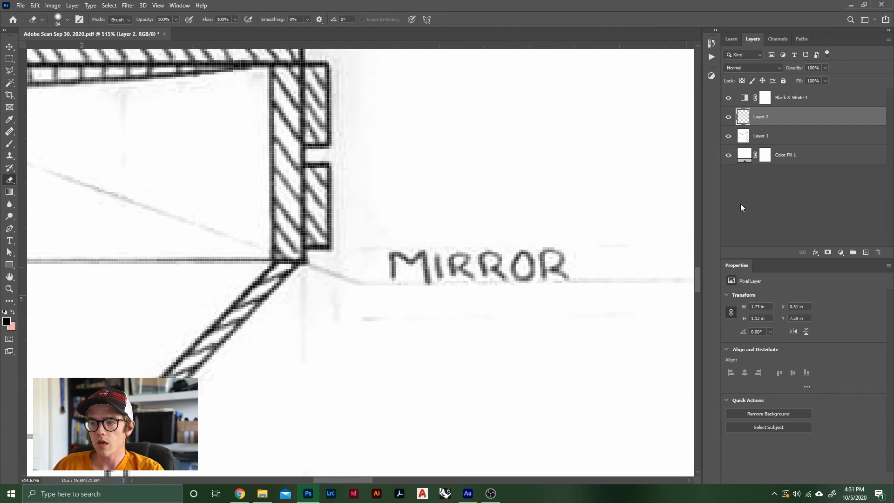
{"action": "left_click", "coordinate": [774, 140]}
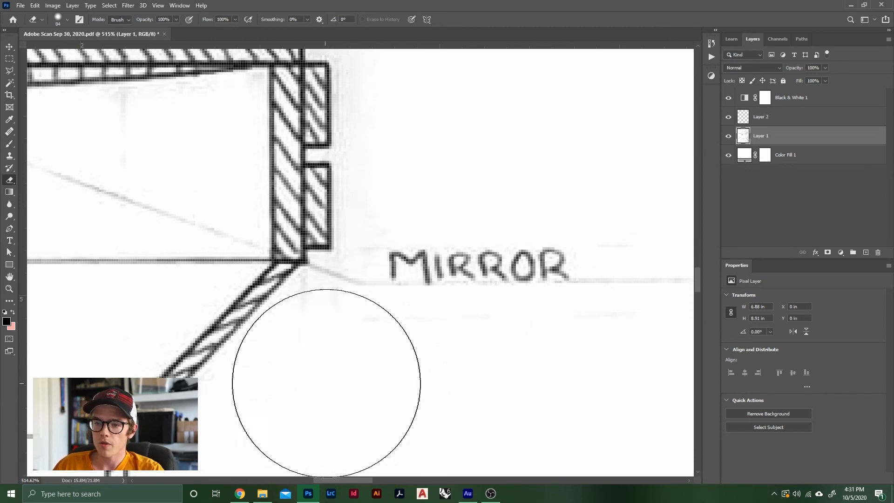
{"action": "key", "text": "bracketleft"}
{"action": "key", "text": "bracketleft"}
{"action": "key", "text": "bracketleft"}
{"action": "key", "text": "bracketleft"}
{"action": "key", "text": "bracketleft"}
{"action": "key", "text": "bracketleft"}
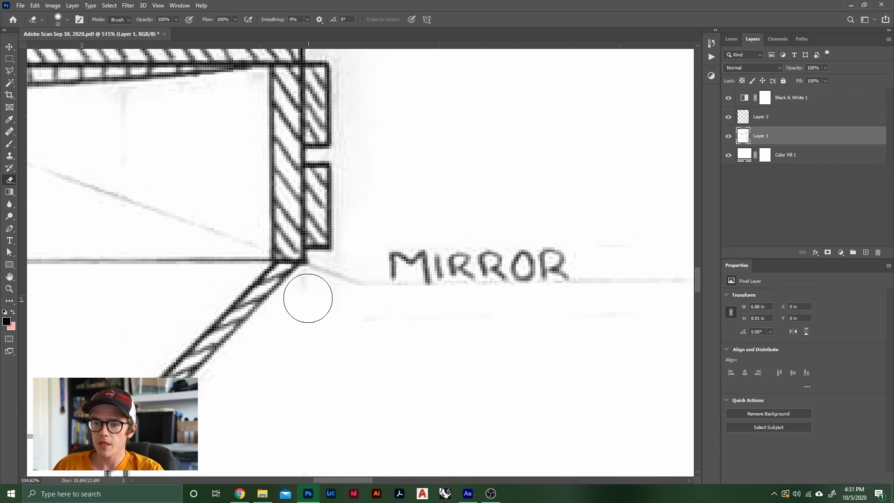
{"action": "left_click_drag", "start_coordinate": [353, 321], "coordinate": [624, 333]}
{"action": "left_click_drag", "start_coordinate": [651, 237], "coordinate": [603, 243]}
{"action": "scroll", "coordinate": [391, 367], "scroll_direction": "down", "scroll_amount": 3}
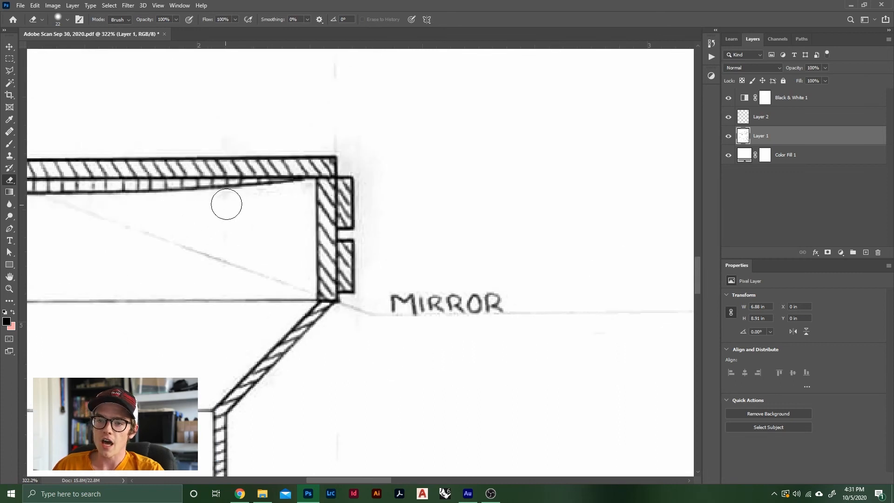
- Enlarge the eraser to size 66 over the exploded plan oblique and review the whole sheet
{"action": "scroll", "coordinate": [446, 261], "scroll_direction": "down", "scroll_amount": 2}
{"action": "scroll", "coordinate": [545, 289], "scroll_direction": "down", "scroll_amount": 4}
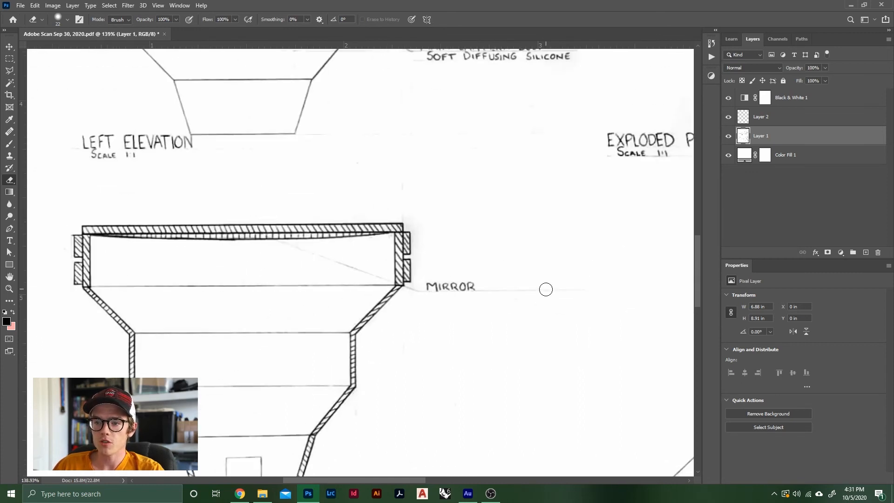
{"action": "scroll", "coordinate": [296, 370], "scroll_direction": "down", "scroll_amount": 2}
{"action": "scroll", "coordinate": [432, 222], "scroll_direction": "up", "scroll_amount": 3}
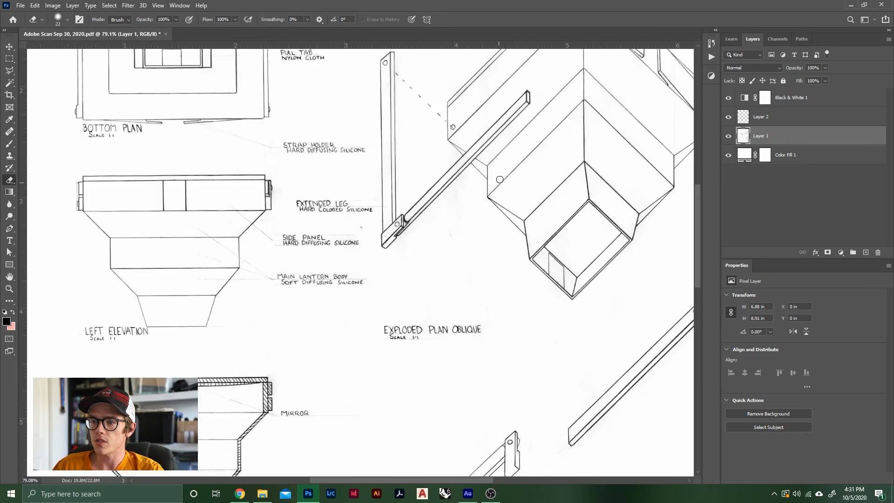
{"action": "key", "text": "bracketright"}
{"action": "key", "text": "bracketright"}
{"action": "key", "text": "bracketright"}
{"action": "key", "text": "bracketright"}
{"action": "key", "text": "bracketright"}
{"action": "key", "text": "bracketright"}
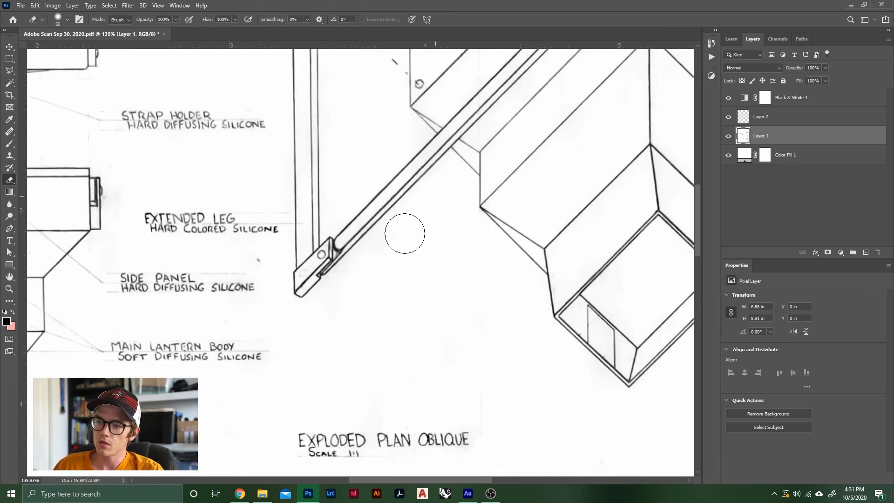
{"action": "scroll", "coordinate": [313, 323], "scroll_direction": "down", "scroll_amount": 6}
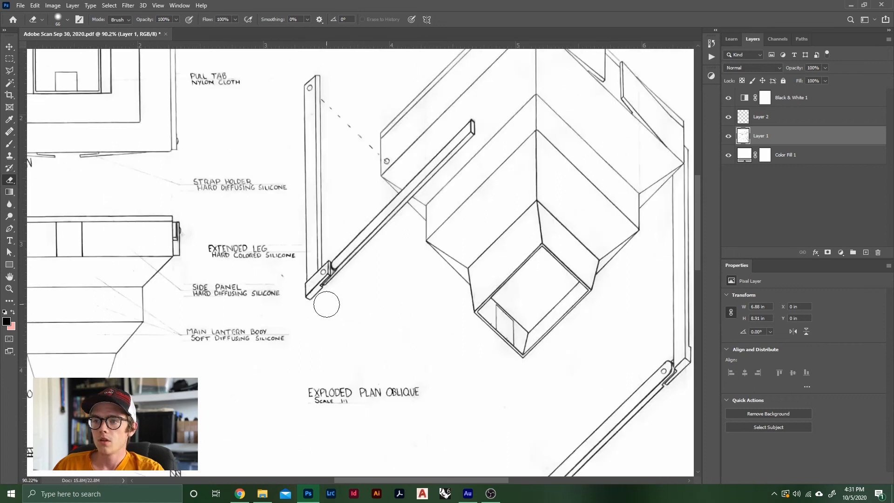
{"action": "scroll", "coordinate": [414, 287], "scroll_direction": "up", "scroll_amount": 2}
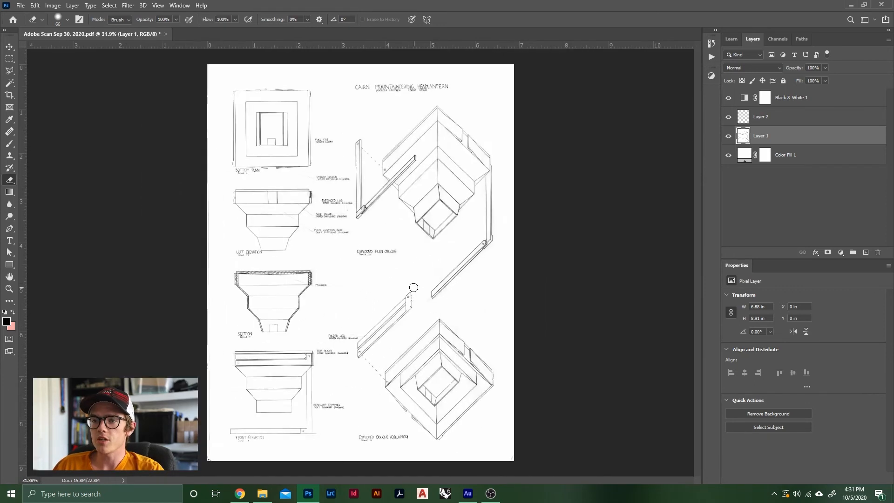
{"action": "scroll", "coordinate": [410, 295], "scroll_direction": "down", "scroll_amount": 1}
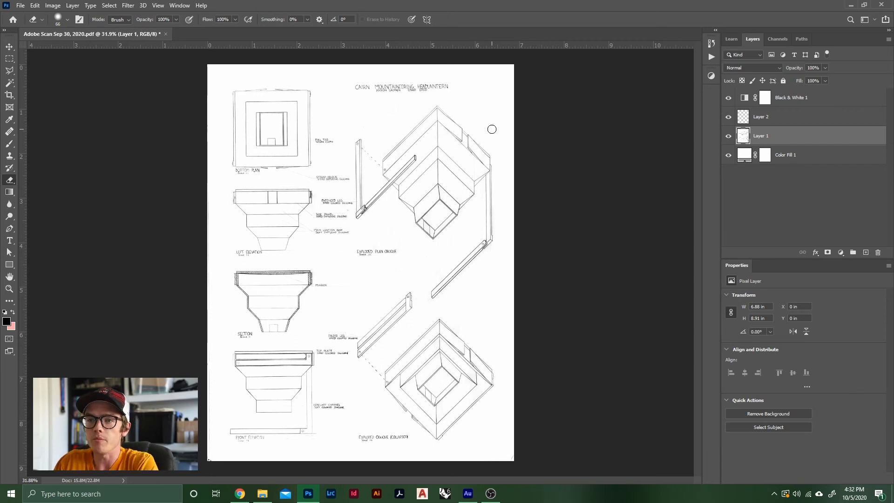
- Place the Photoshop window beside the Google Slides presentation that contains the original scan for comparison
{"action": "left_click_drag", "start_coordinate": [425, 5], "coordinate": [742, 8]}
{"action": "left_click_drag", "start_coordinate": [375, 12], "coordinate": [182, 13]}
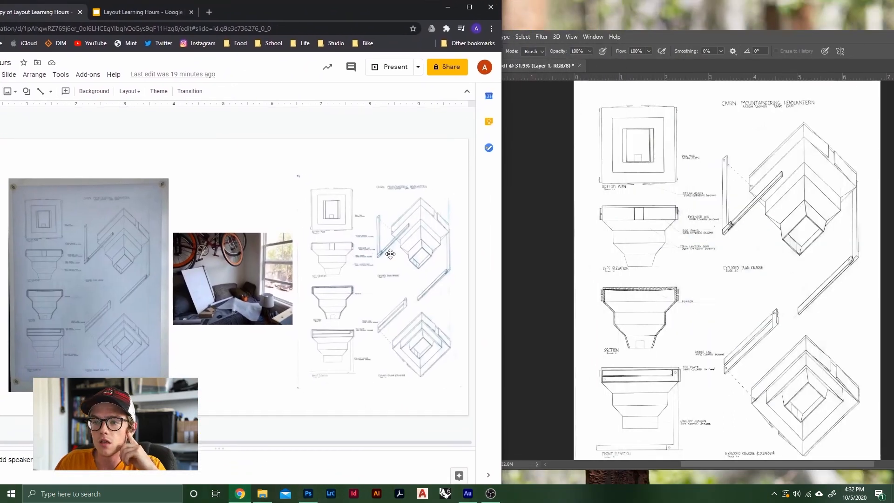
{"action": "scroll", "coordinate": [389, 248], "scroll_direction": "down", "scroll_amount": 1}
{"action": "scroll", "coordinate": [386, 242], "scroll_direction": "up", "scroll_amount": 1}
- Enlarge the original scan on the slide and move the room photo over the photo of the drawing sheet
{"action": "mouse_move", "coordinate": [390, 244]}
{"action": "left_mouse_down"}
{"action": "mouse_move", "coordinate": [362, 221]}
{"action": "mouse_move", "coordinate": [352, 224]}
{"action": "left_mouse_up"}
{"action": "mouse_move", "coordinate": [381, 295]}
{"action": "left_mouse_down"}
{"action": "mouse_move", "coordinate": [431, 330]}
{"action": "mouse_move", "coordinate": [415, 298]}
{"action": "left_mouse_up"}
{"action": "left_click_drag", "start_coordinate": [300, 178], "coordinate": [241, 110]}
{"action": "left_click_drag", "start_coordinate": [228, 280], "coordinate": [94, 296]}
{"action": "left_click_drag", "start_coordinate": [365, 238], "coordinate": [352, 262]}
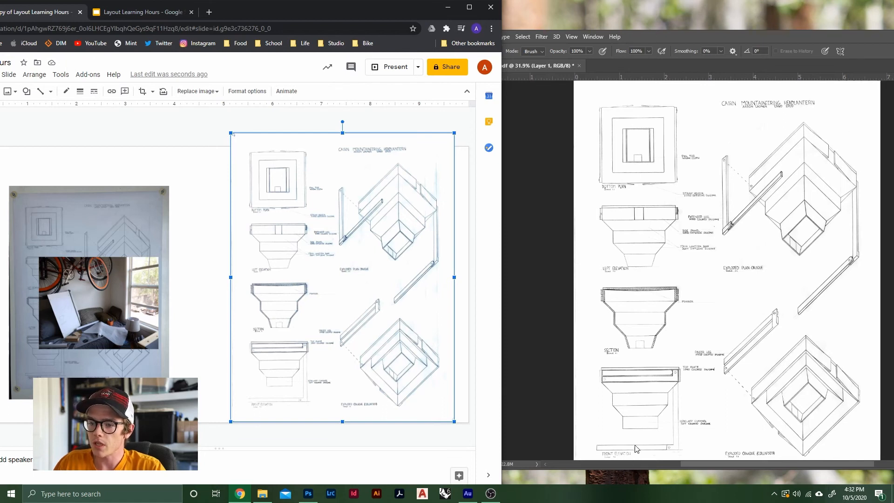
- Return to Photoshop full screen and erase the stray vertical line along the sheet's left edge on Layer 1
{"action": "left_click", "coordinate": [748, 343]}
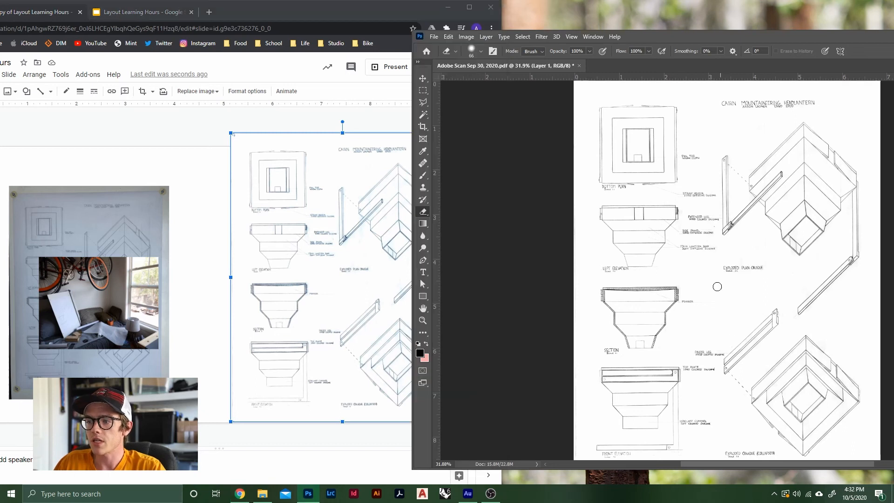
{"action": "left_click_drag", "start_coordinate": [700, 39], "coordinate": [334, 2]}
{"action": "scroll", "coordinate": [270, 417], "scroll_direction": "up", "scroll_amount": 3}
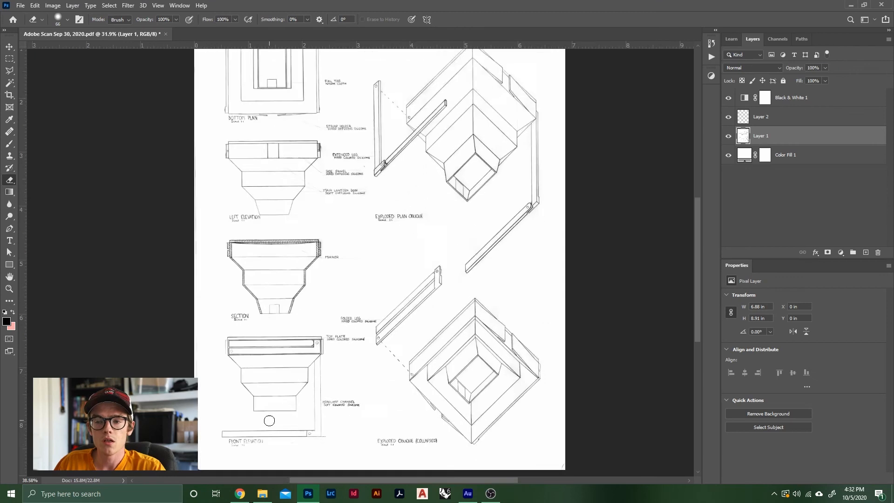
{"action": "scroll", "coordinate": [263, 437], "scroll_direction": "up", "scroll_amount": 5}
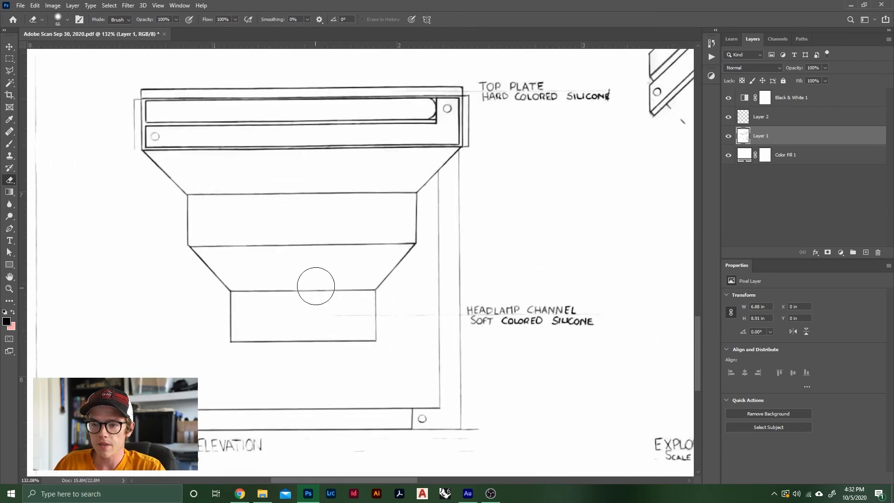
{"action": "scroll", "coordinate": [321, 293], "scroll_direction": "down", "scroll_amount": 1}
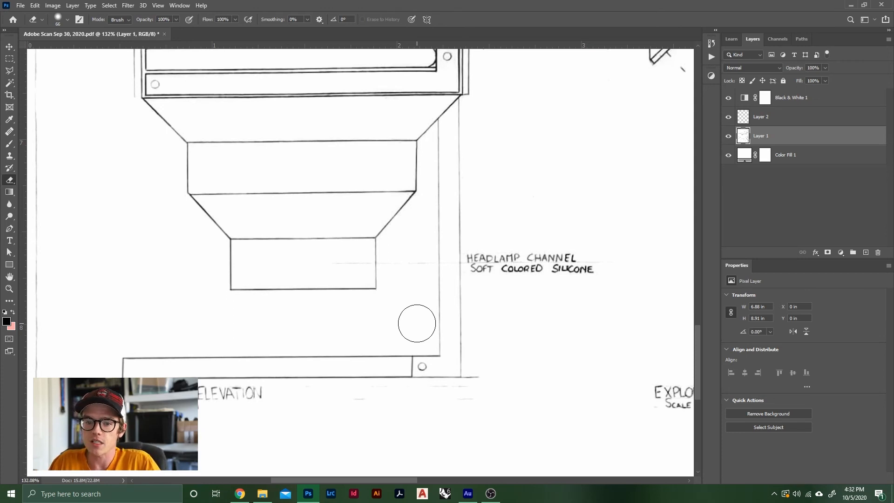
{"action": "scroll", "coordinate": [417, 323], "scroll_direction": "down", "scroll_amount": 3}
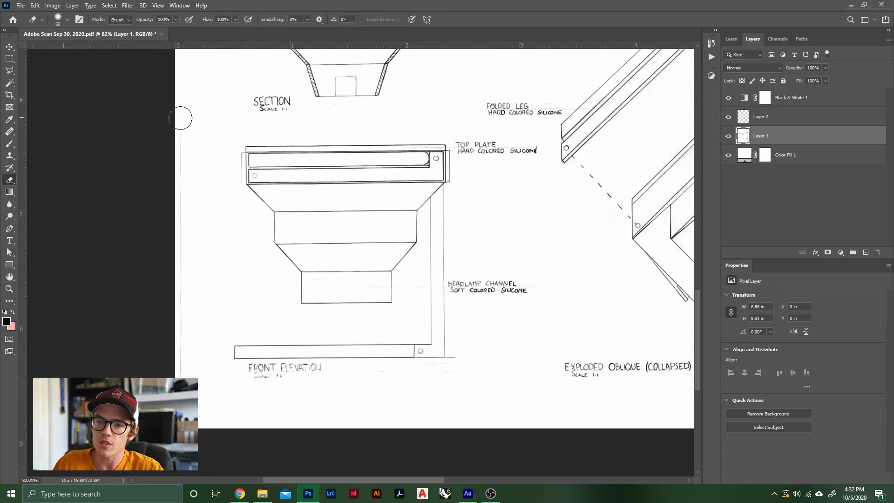
{"action": "mouse_move", "coordinate": [168, 231]}
{"action": "left_mouse_down"}
{"action": "mouse_move", "coordinate": [167, 190]}
{"action": "mouse_move", "coordinate": [183, 373]}
{"action": "left_mouse_up"}
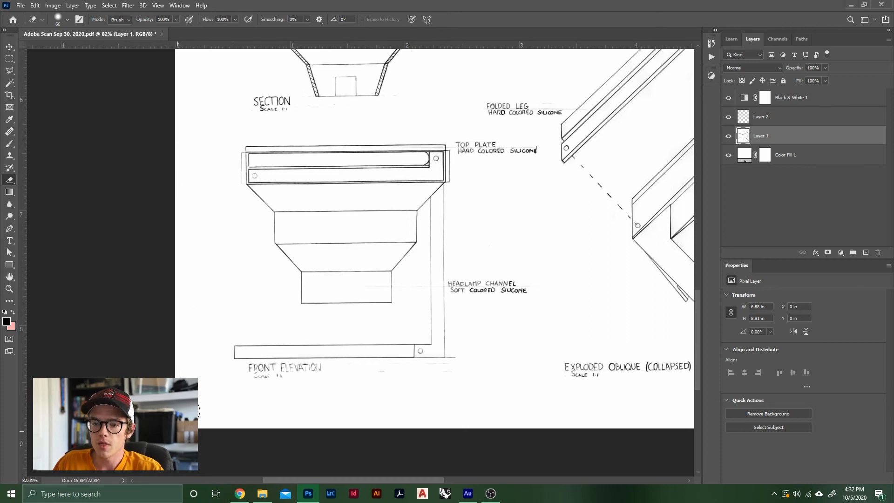
{"action": "scroll", "coordinate": [90, 363], "scroll_direction": "down", "scroll_amount": 3}
{"action": "scroll", "coordinate": [567, 413], "scroll_direction": "up", "scroll_amount": 3}
{"action": "scroll", "coordinate": [566, 410], "scroll_direction": "down", "scroll_amount": 5}
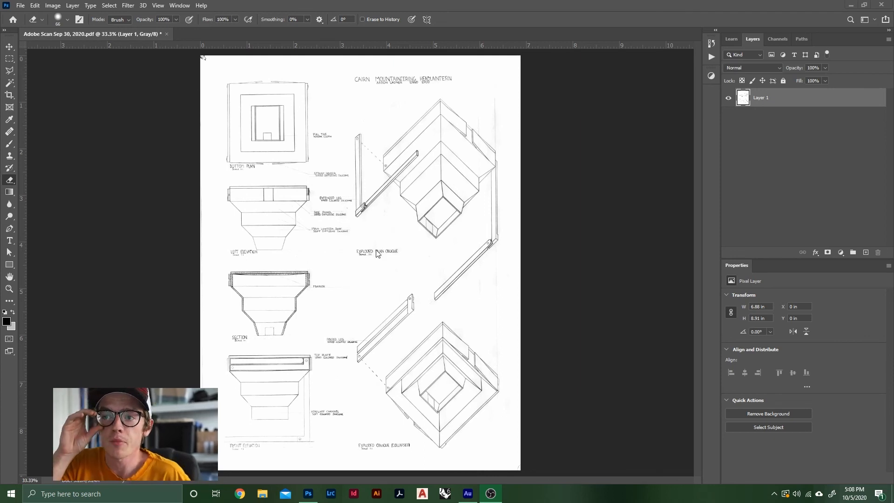
- Add a Levels adjustment layer above Layer 1 and set its black input level to 90
{"action": "left_click", "coordinate": [841, 253]}
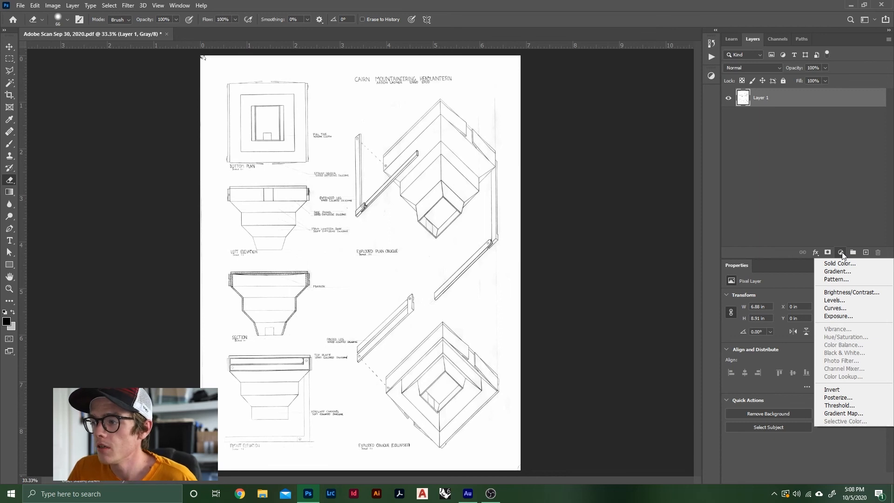
{"action": "left_click", "coordinate": [841, 300]}
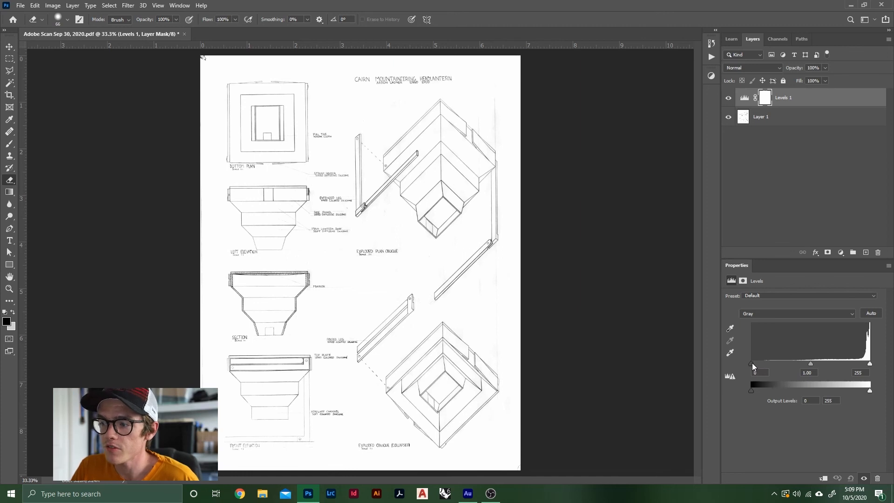
{"action": "mouse_move", "coordinate": [752, 364]}
{"action": "left_mouse_down"}
{"action": "mouse_move", "coordinate": [825, 354]}
{"action": "mouse_move", "coordinate": [806, 353]}
{"action": "mouse_move", "coordinate": [798, 354]}
{"action": "mouse_move", "coordinate": [846, 362]}
{"action": "left_mouse_up"}
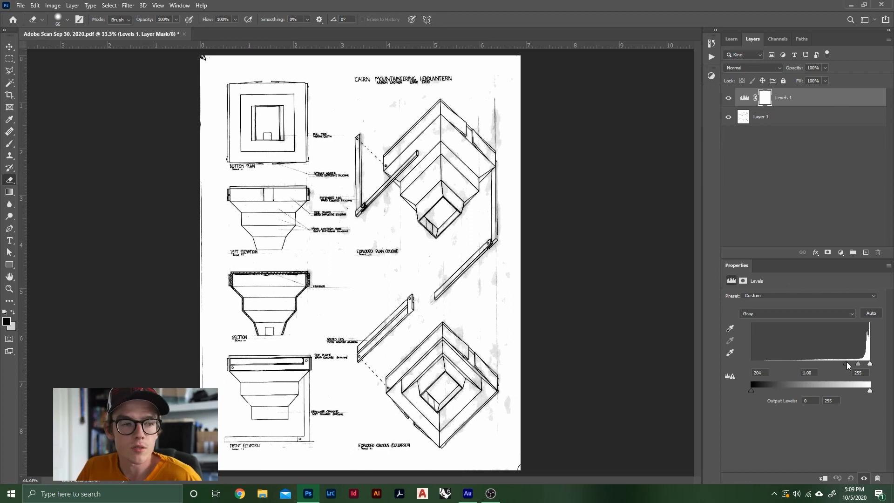
{"action": "mouse_move", "coordinate": [847, 362]}
{"action": "left_mouse_down"}
{"action": "mouse_move", "coordinate": [770, 367]}
{"action": "mouse_move", "coordinate": [789, 368]}
{"action": "left_mouse_up"}
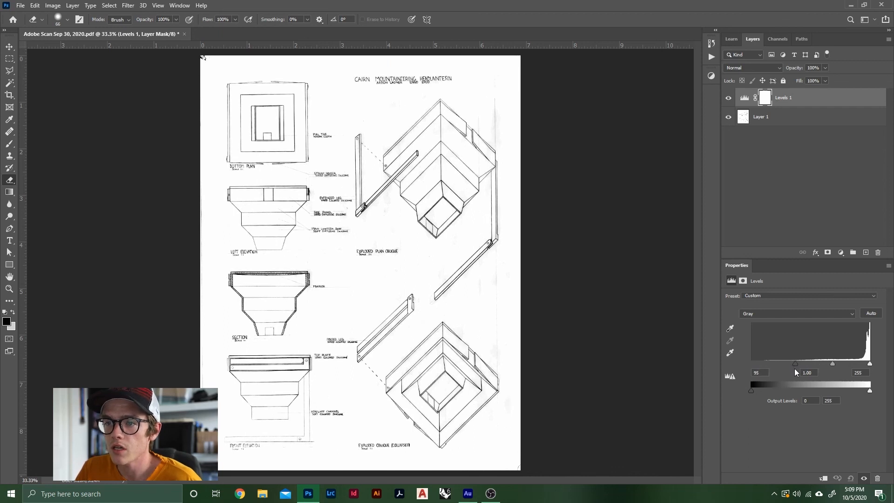
{"action": "left_click_drag", "start_coordinate": [797, 369], "coordinate": [794, 368]}
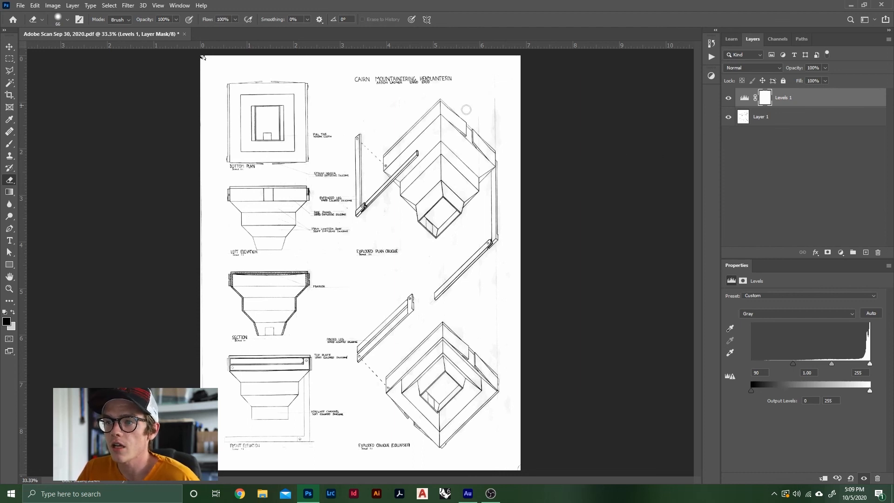
- Toggle the Levels adjustment's visibility to compare the drawing with and without it
{"action": "left_click", "coordinate": [728, 99]}
{"action": "left_click", "coordinate": [729, 99]}
{"action": "left_click", "coordinate": [729, 99]}
{"action": "left_click", "coordinate": [729, 98]}
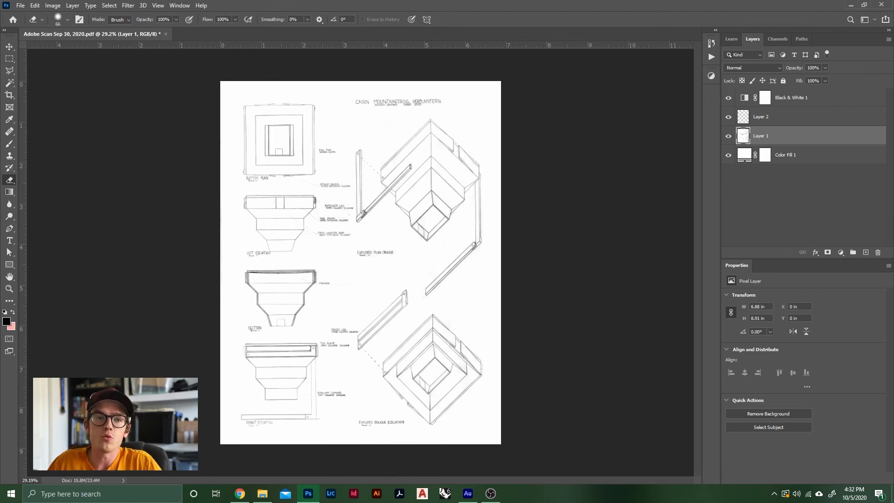
{"action": "key", "text": "alt+Tab"}
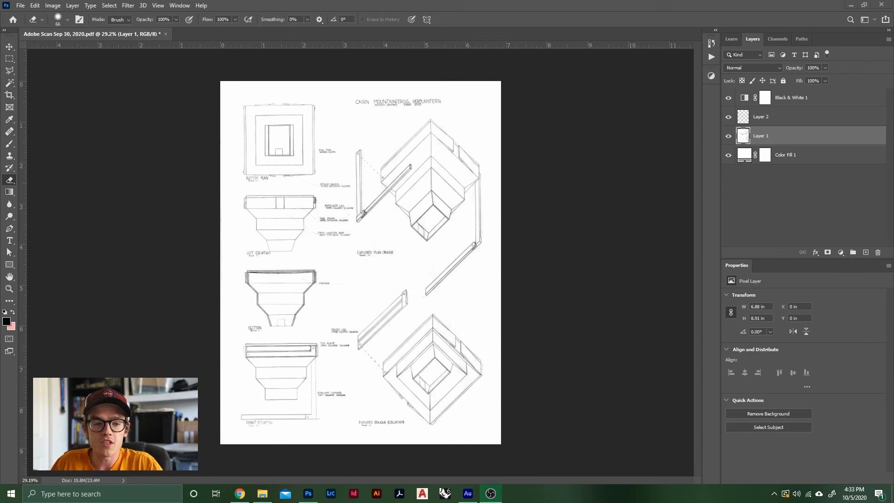